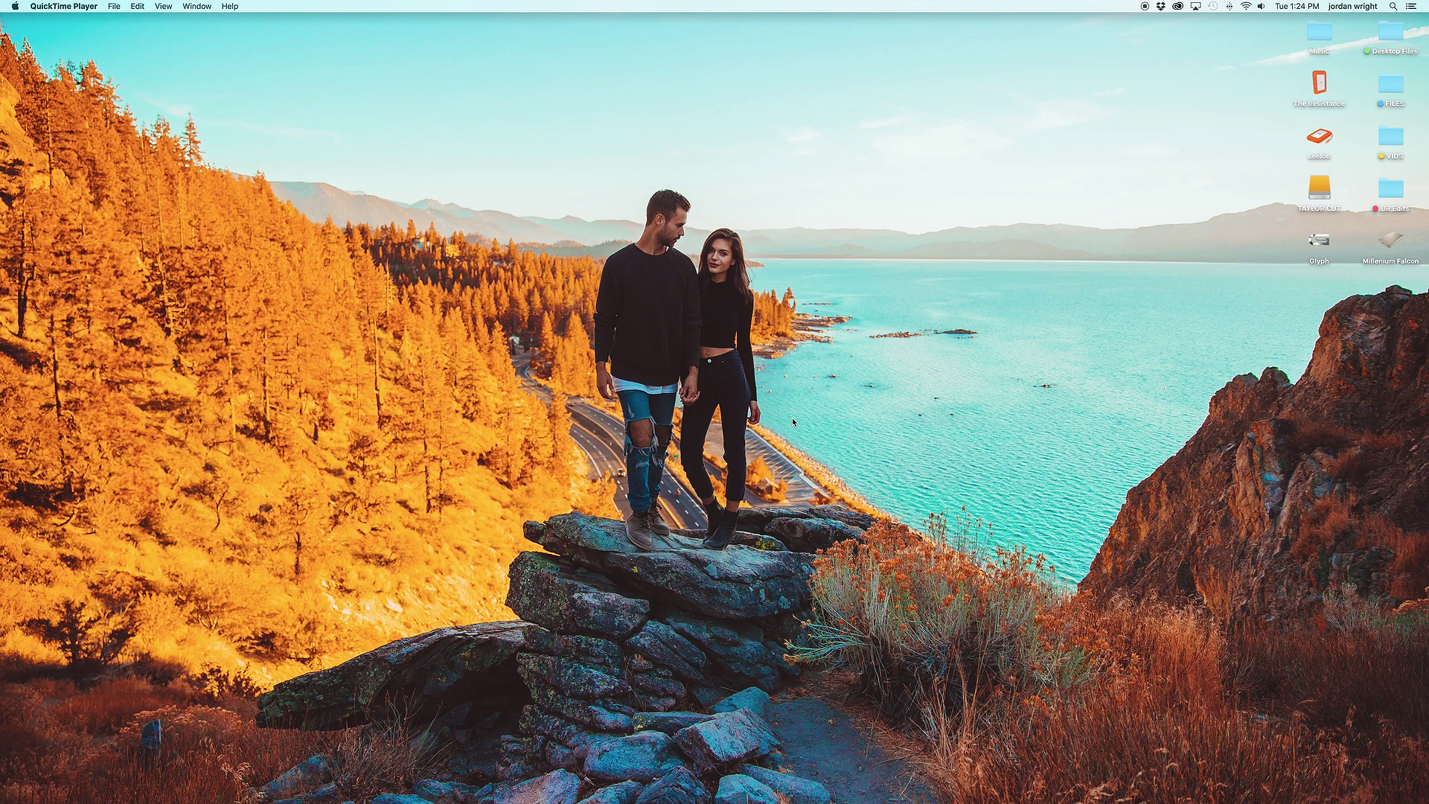
Open the Glyph drive from the desktop
{"action": "left_click", "coordinate": [1322, 185]}
{"action": "left_click", "coordinate": [1320, 244]}
{"action": "left_click", "coordinate": [1385, 244]}
{"action": "left_click", "coordinate": [1326, 254]}
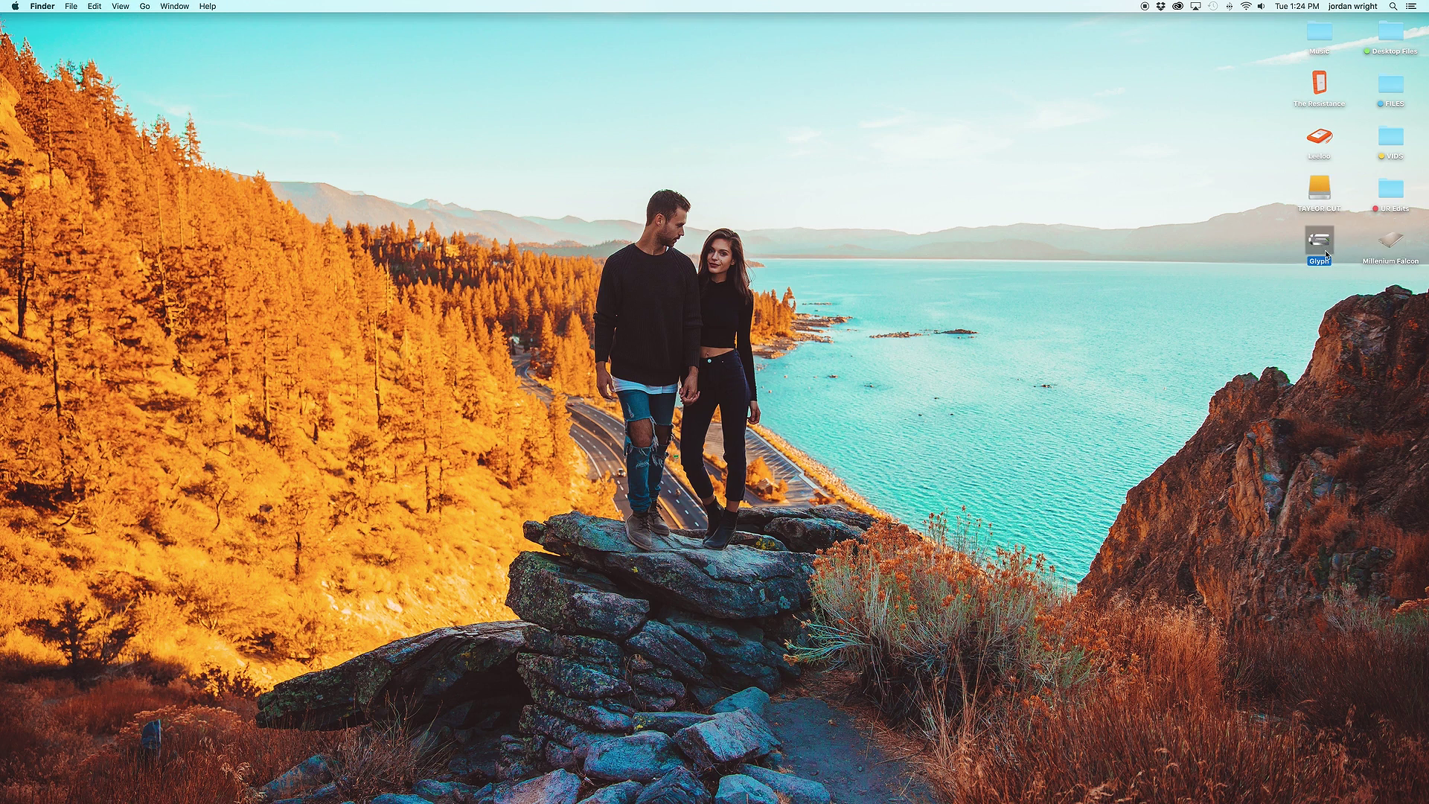
{"action": "double_click", "coordinate": [1305, 238]}
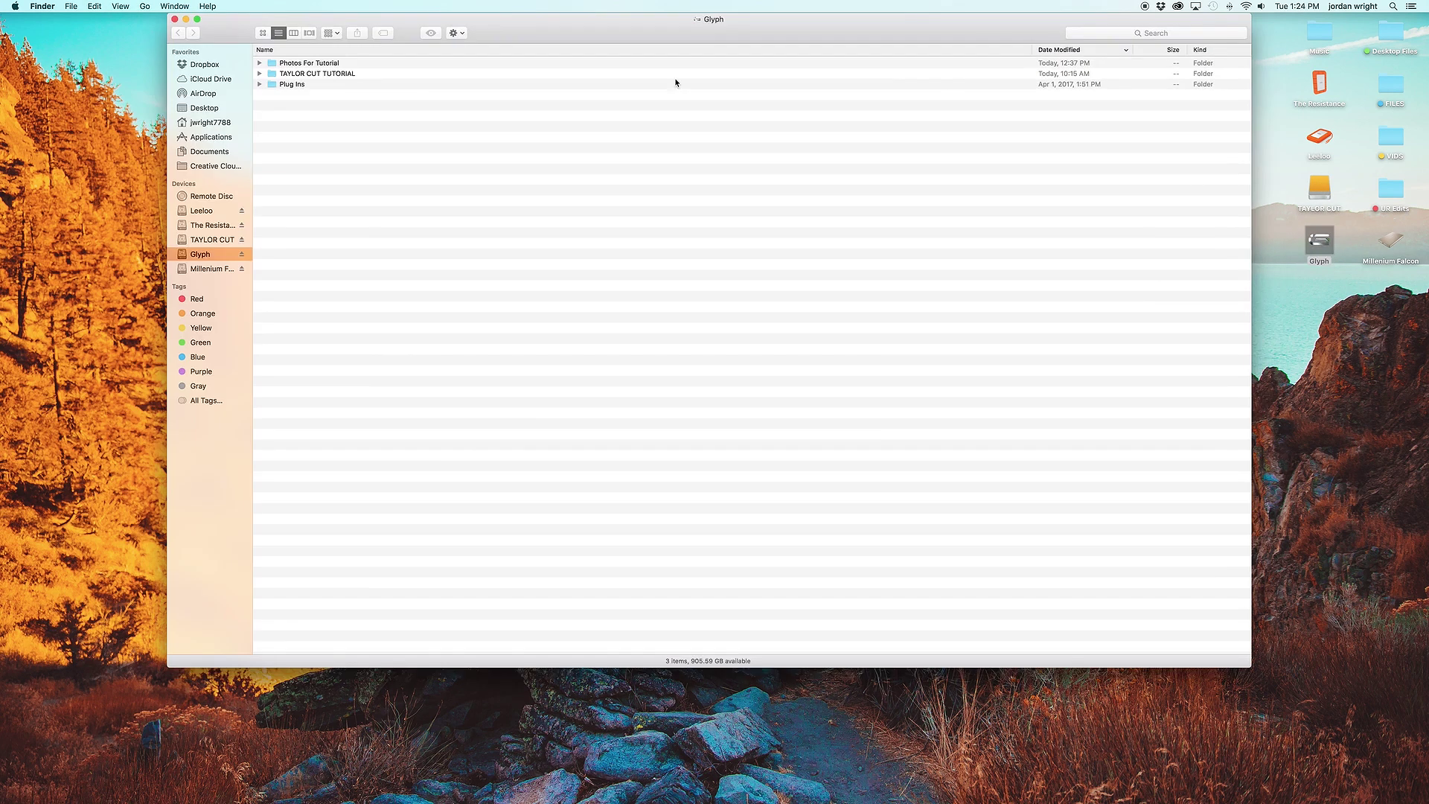
View the CR2 files in Photos For Tutorial, then bring up the Creative Cloud apps panel
{"action": "left_click", "coordinate": [311, 66]}
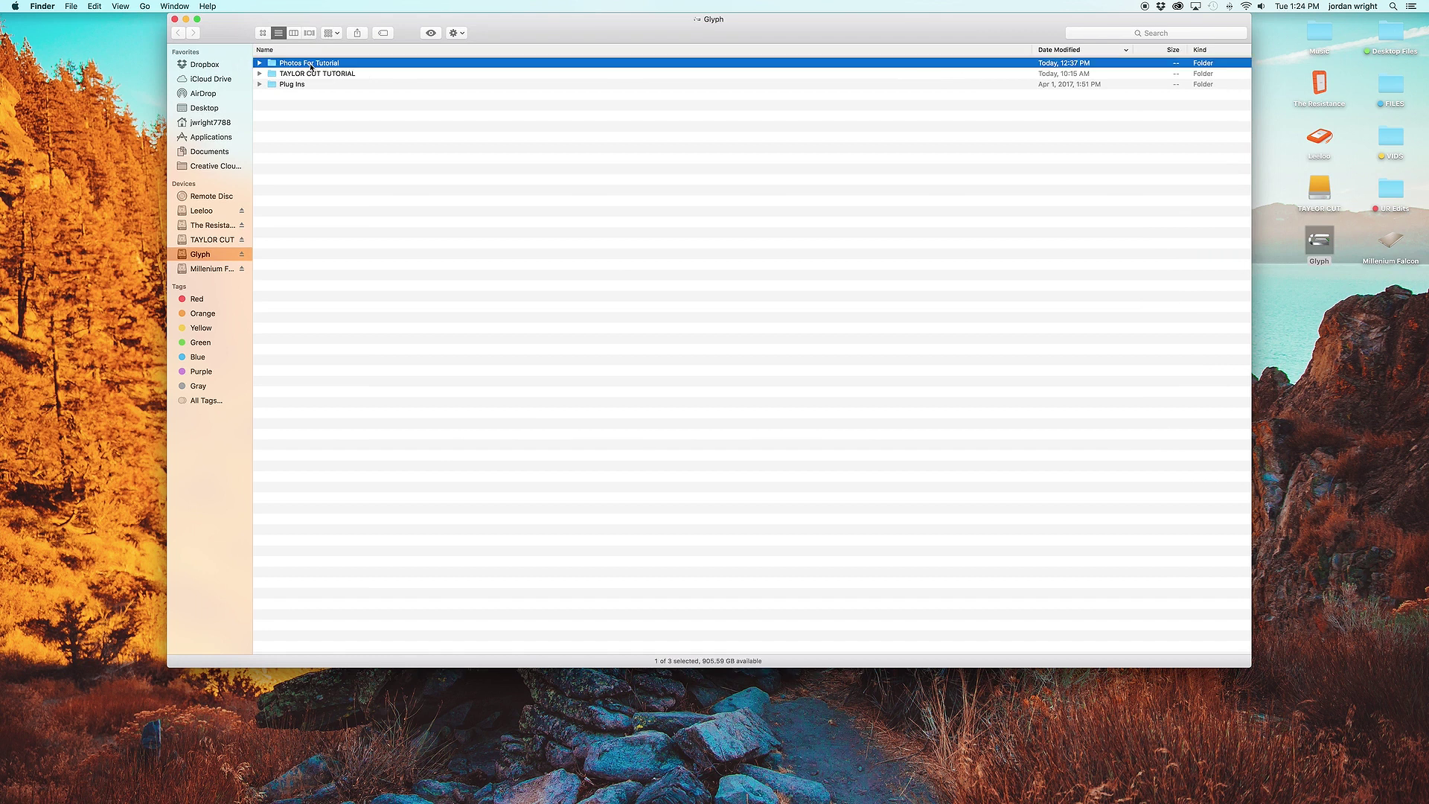
{"action": "double_click", "coordinate": [311, 66]}
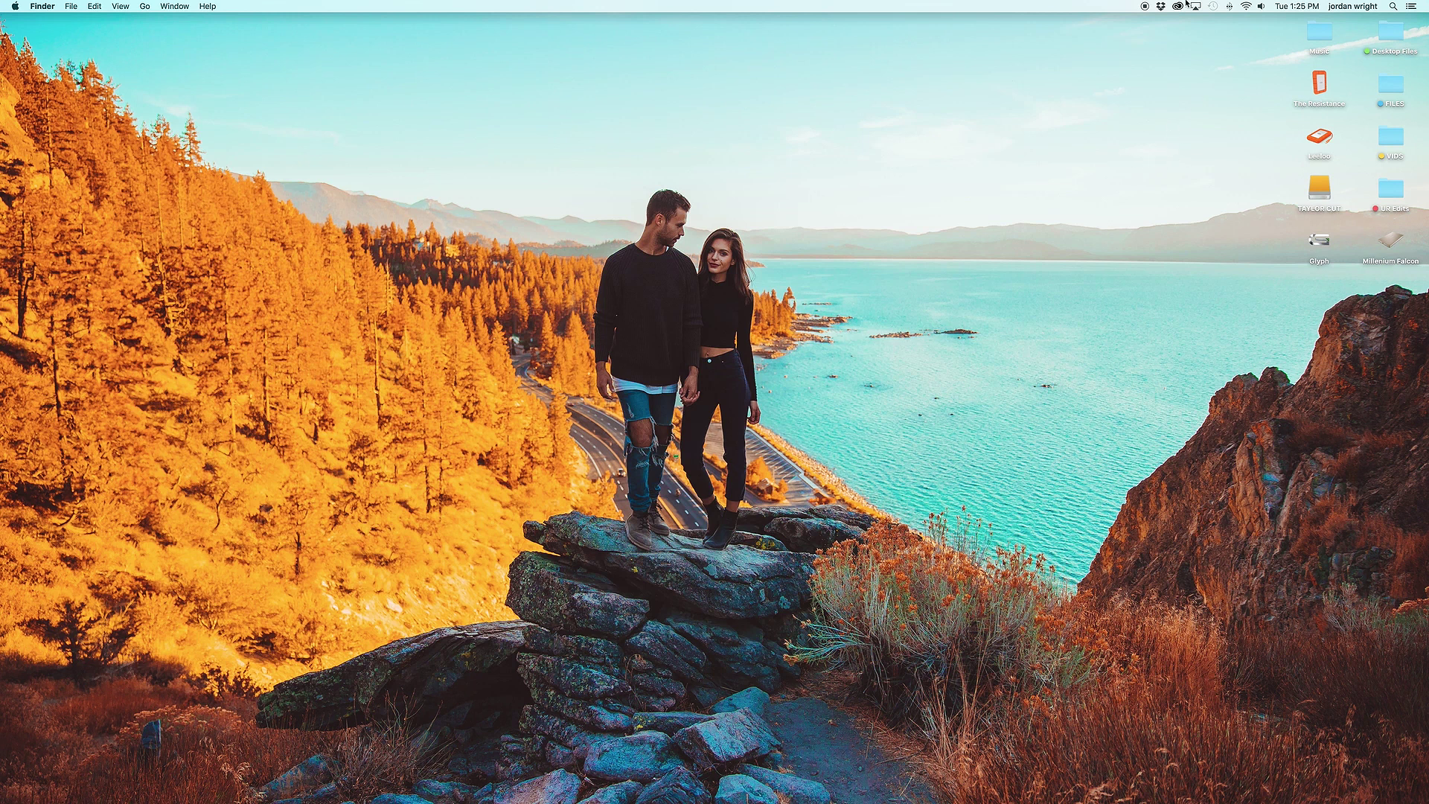
{"action": "left_click", "coordinate": [1178, 7]}
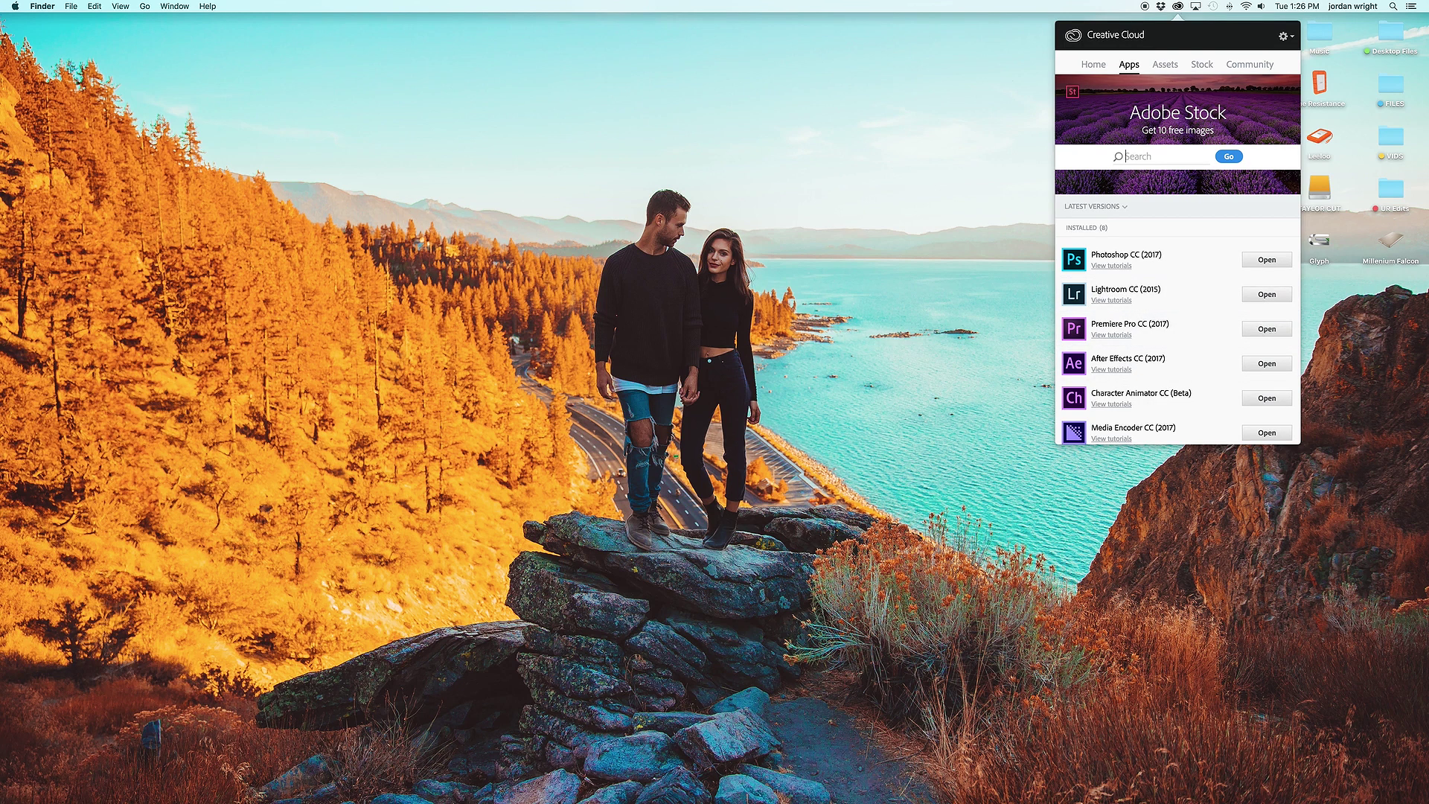
Launch Lightroom CC (2015) from the Creative Cloud Apps list
{"action": "mouse_move", "coordinate": [1118, 800]}
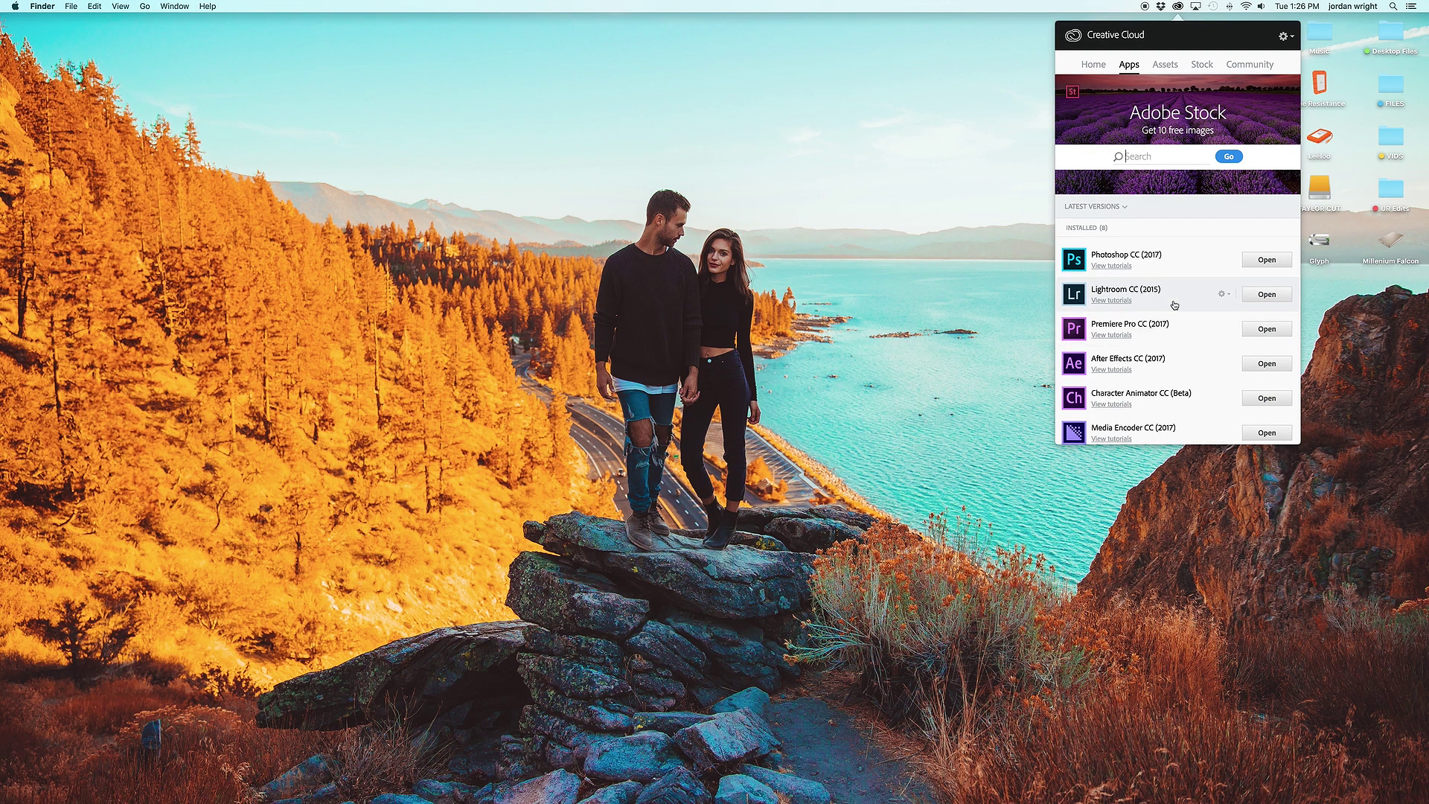
{"action": "left_click", "coordinate": [1267, 295]}
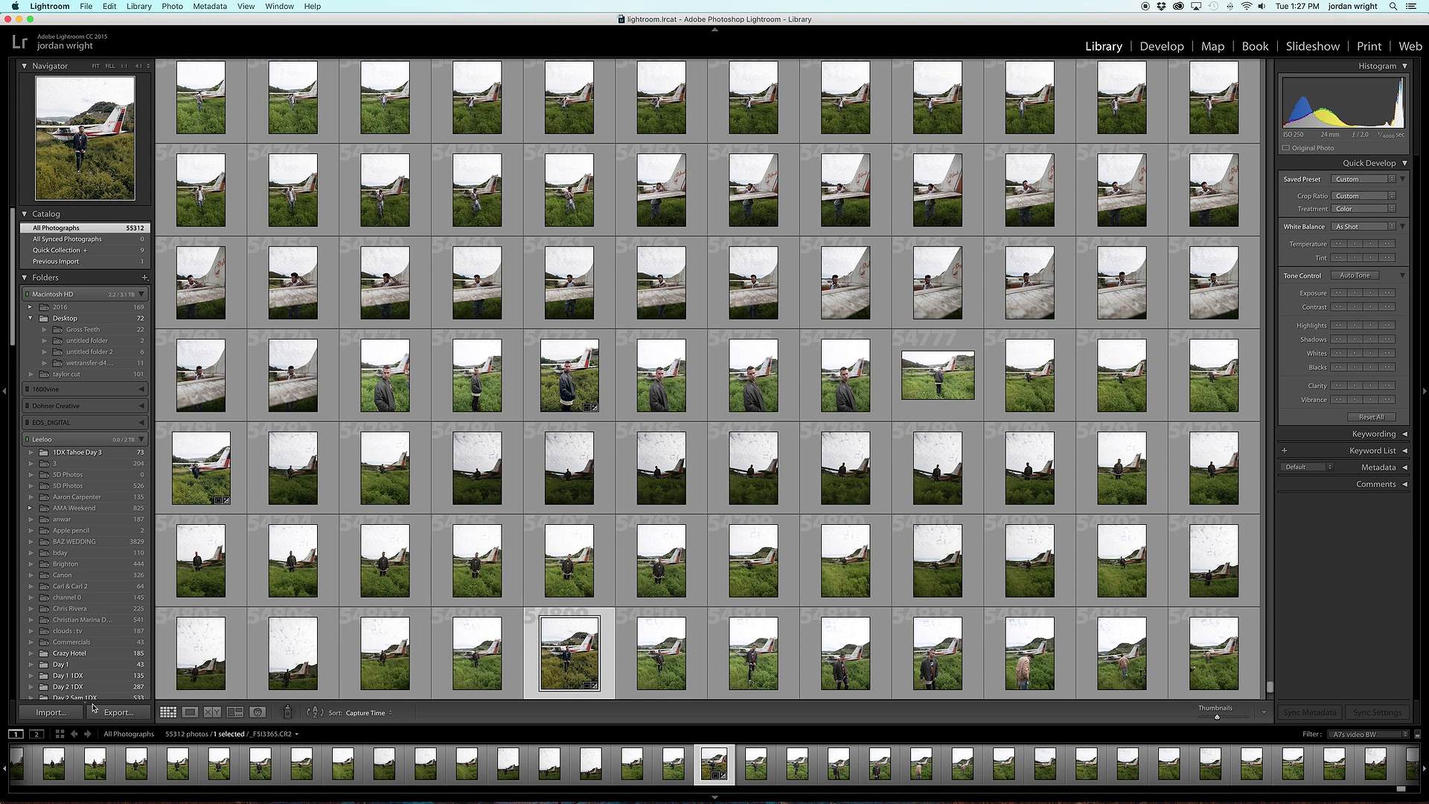
Import the five photos using Glyph > Photos For Tutorial as the import source
{"action": "left_click", "coordinate": [69, 713]}
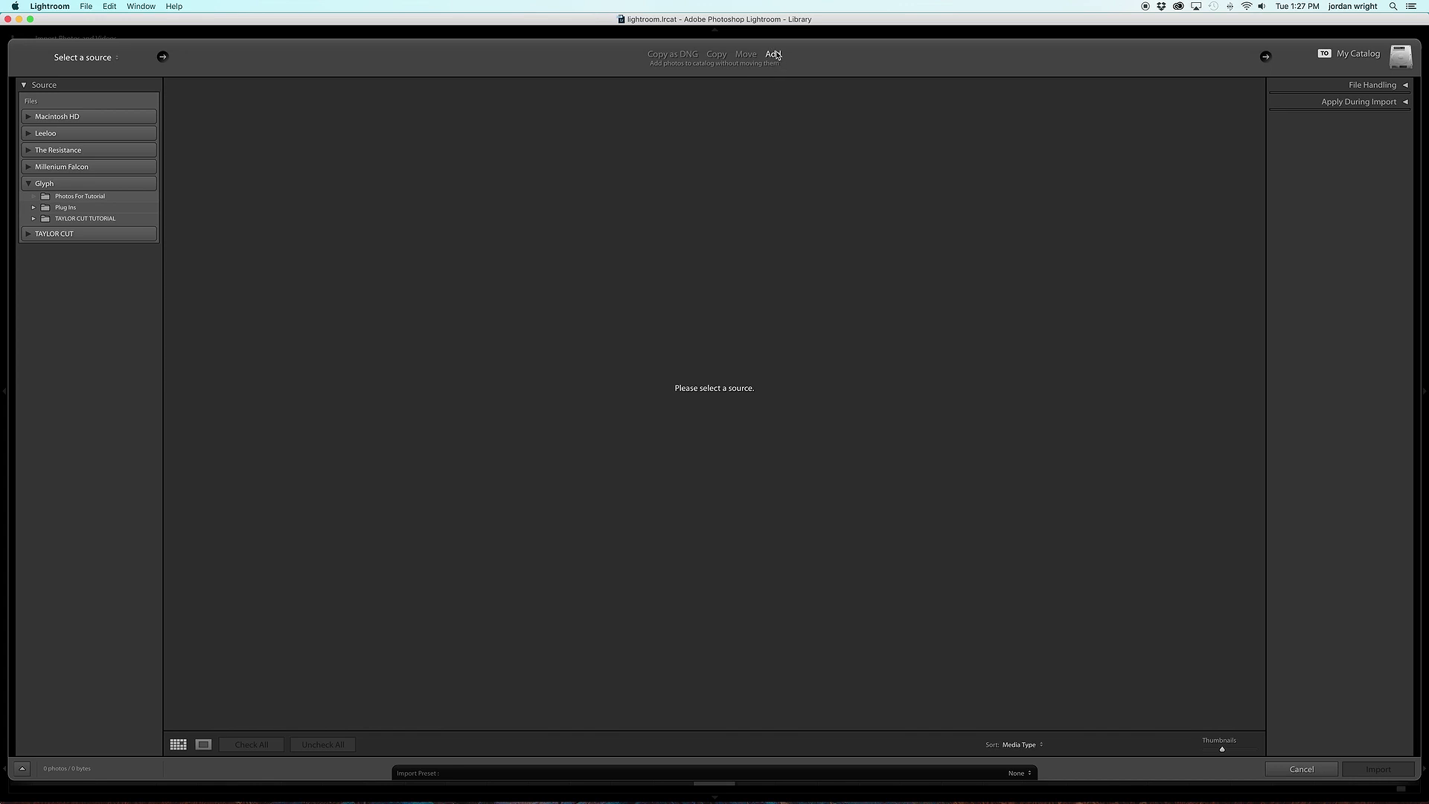
{"action": "left_click", "coordinate": [135, 60]}
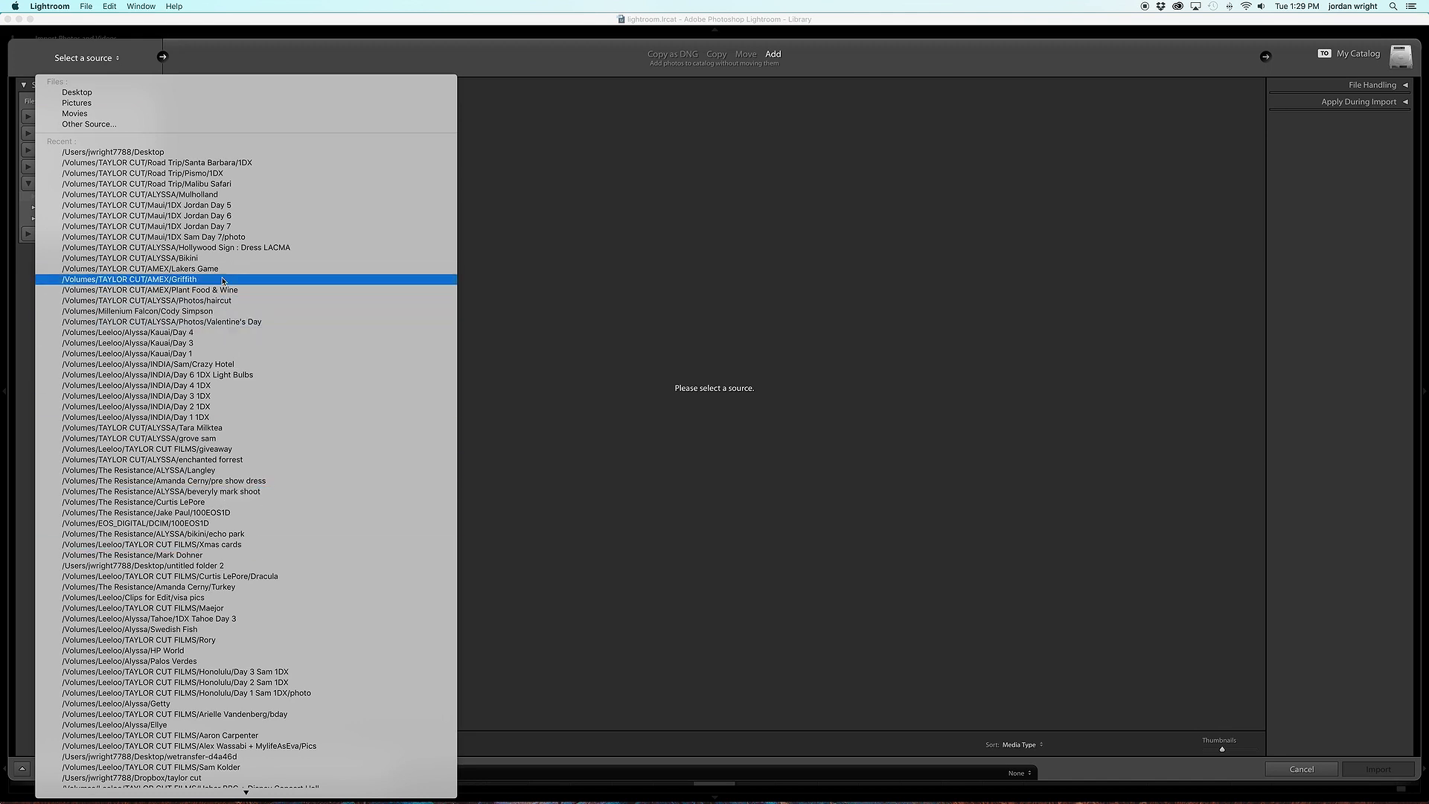
{"action": "left_click", "coordinate": [124, 127]}
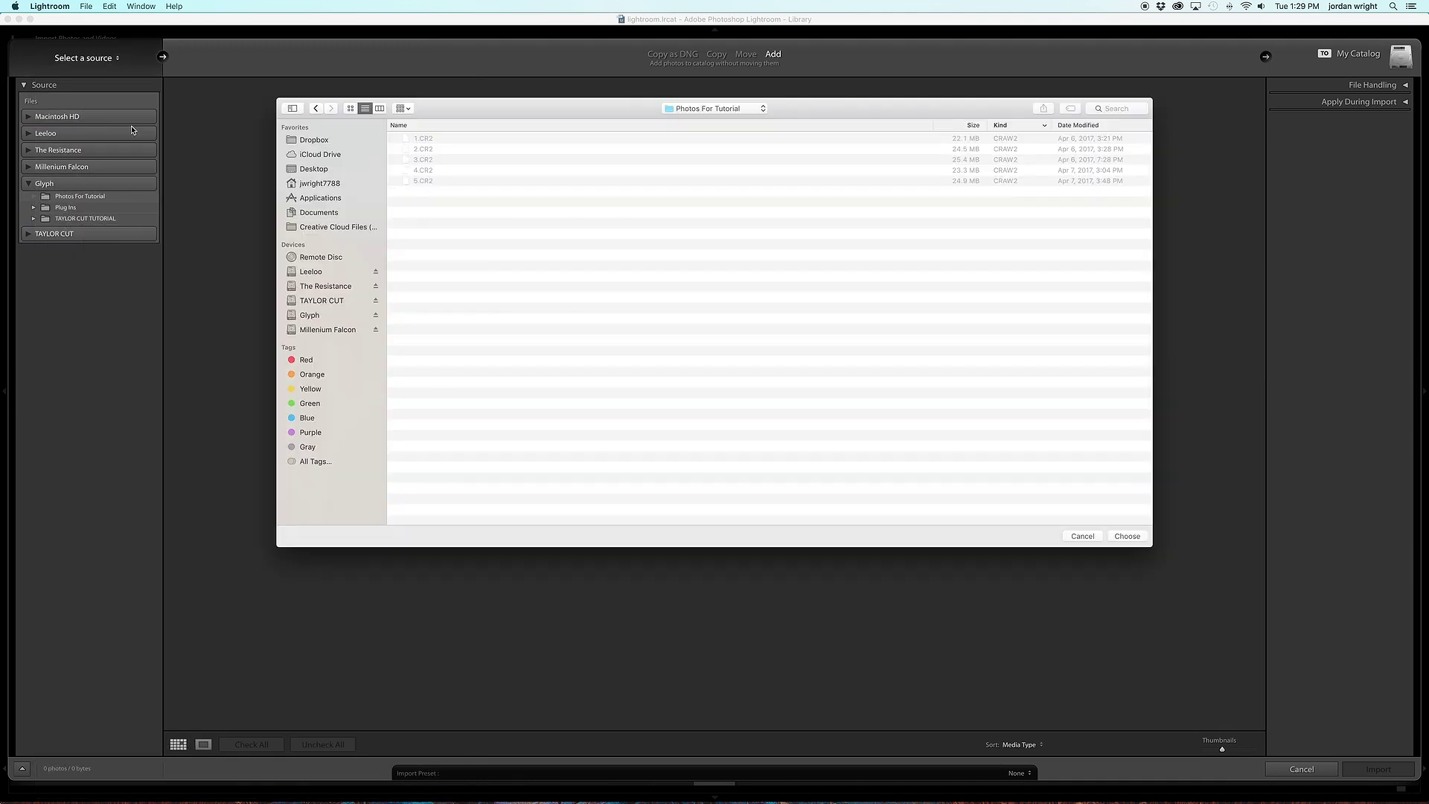
{"action": "left_click", "coordinate": [316, 316]}
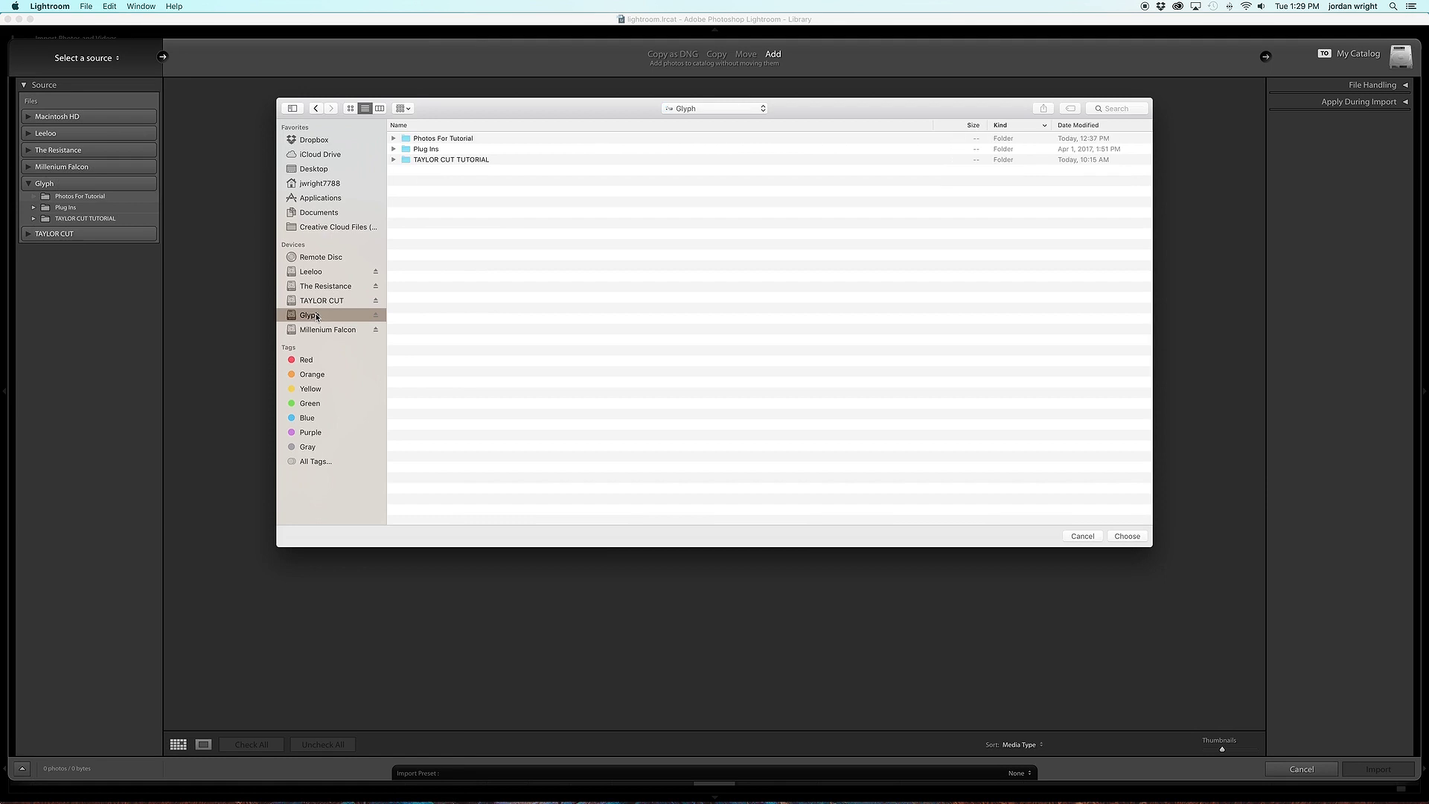
{"action": "left_click", "coordinate": [445, 140]}
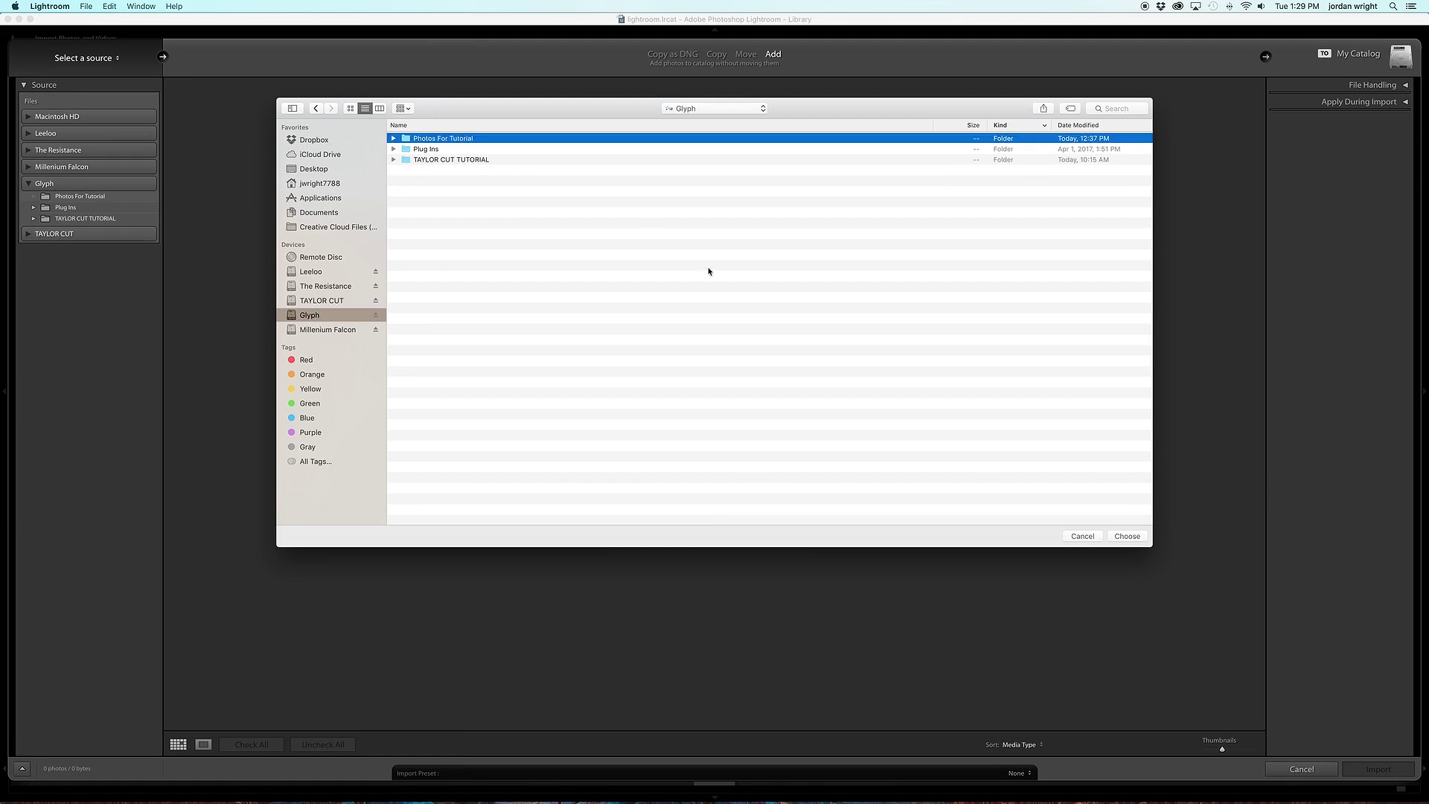
{"action": "left_click", "coordinate": [1127, 536]}
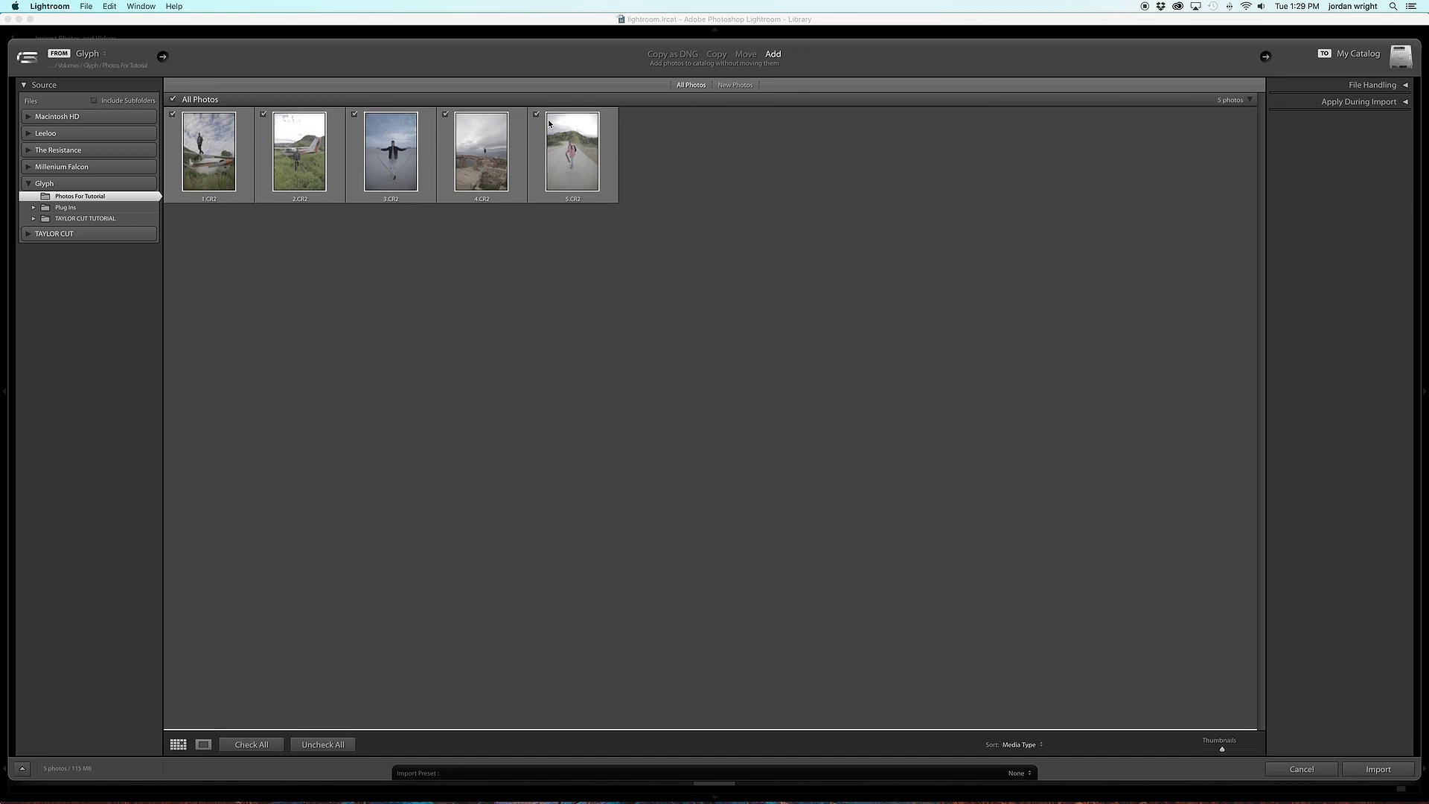
{"action": "left_click", "coordinate": [1376, 768]}
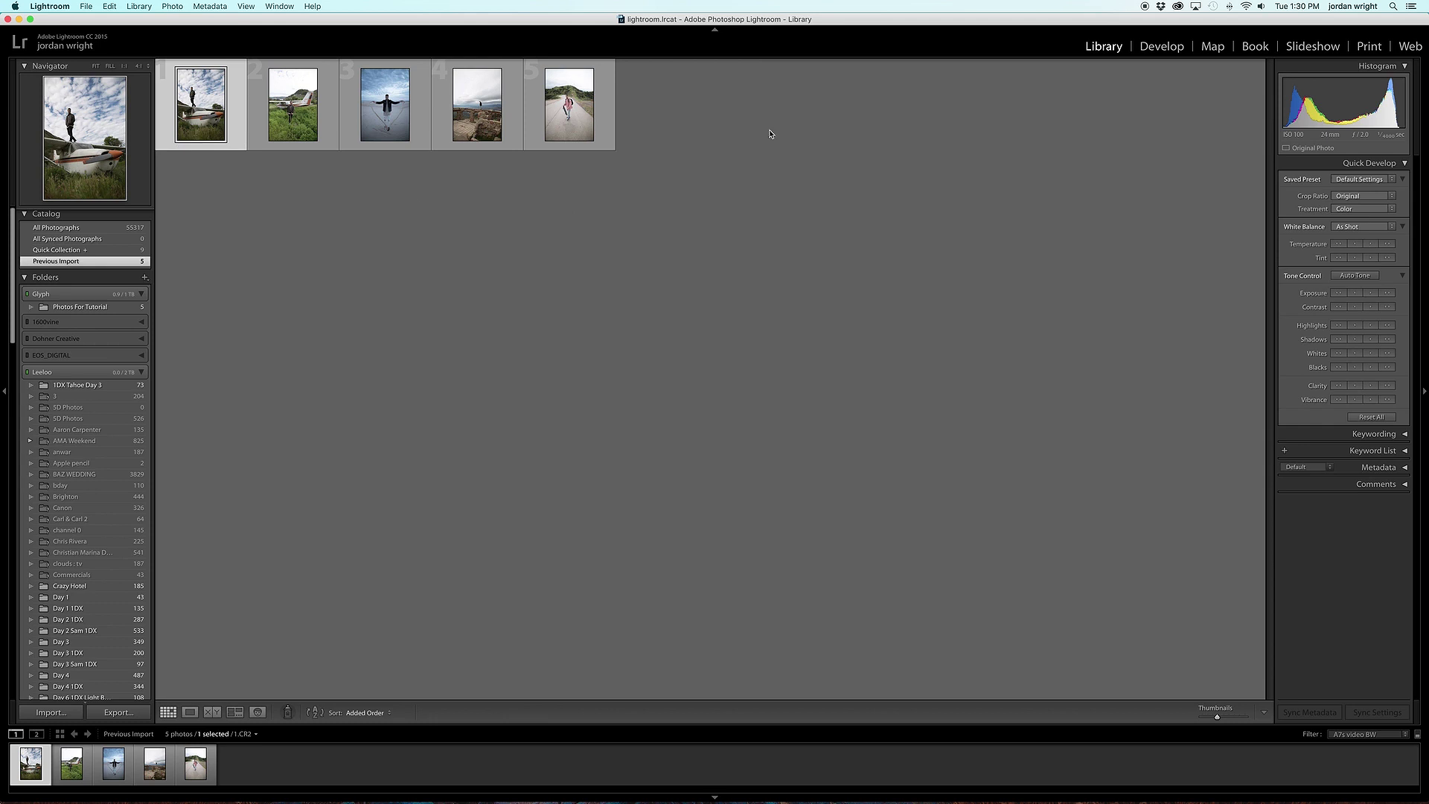
Switch to the Develop module to edit 1.CR2
{"action": "left_click", "coordinate": [1165, 48]}
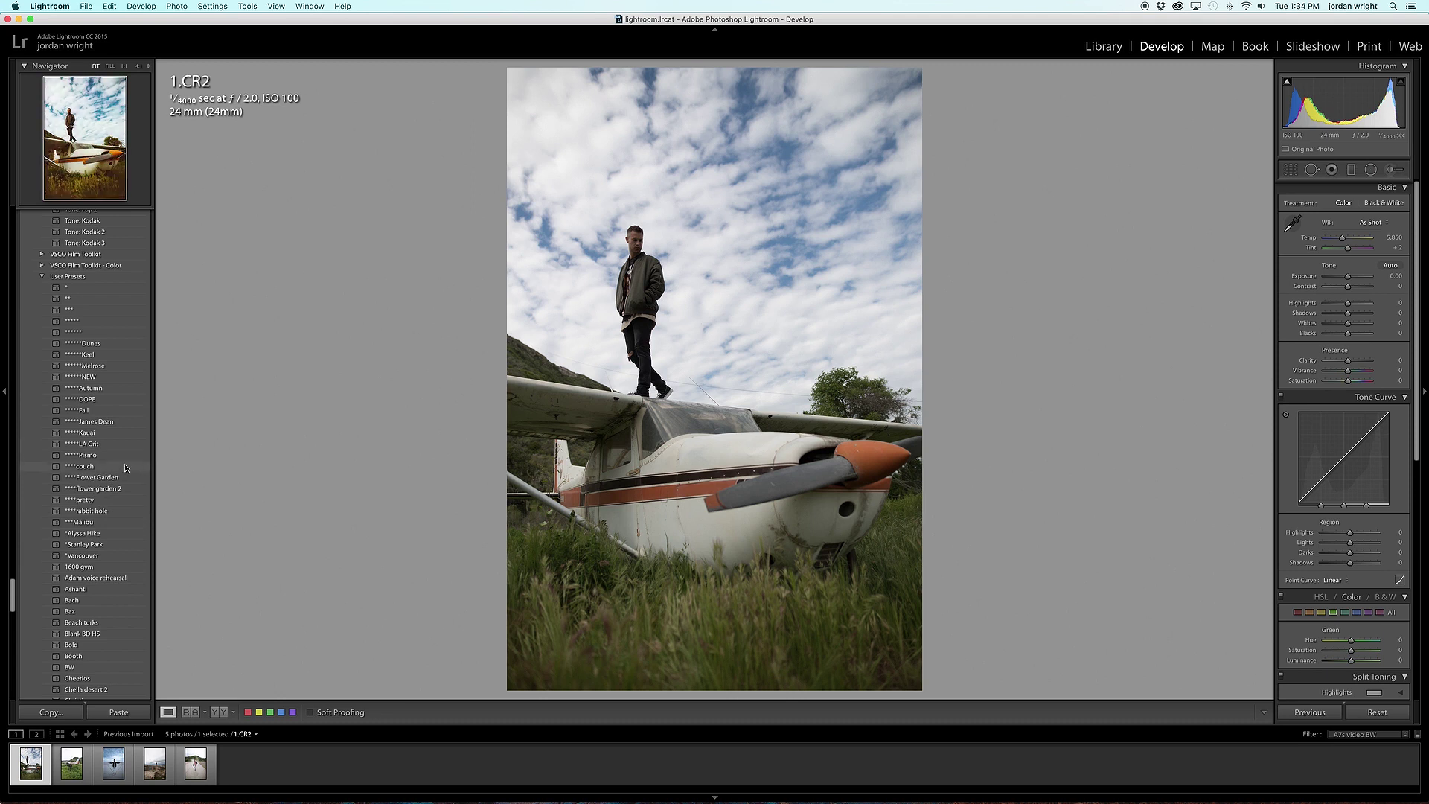
Apply the Pismo user preset to 1.CR2
{"action": "left_click", "coordinate": [96, 457]}
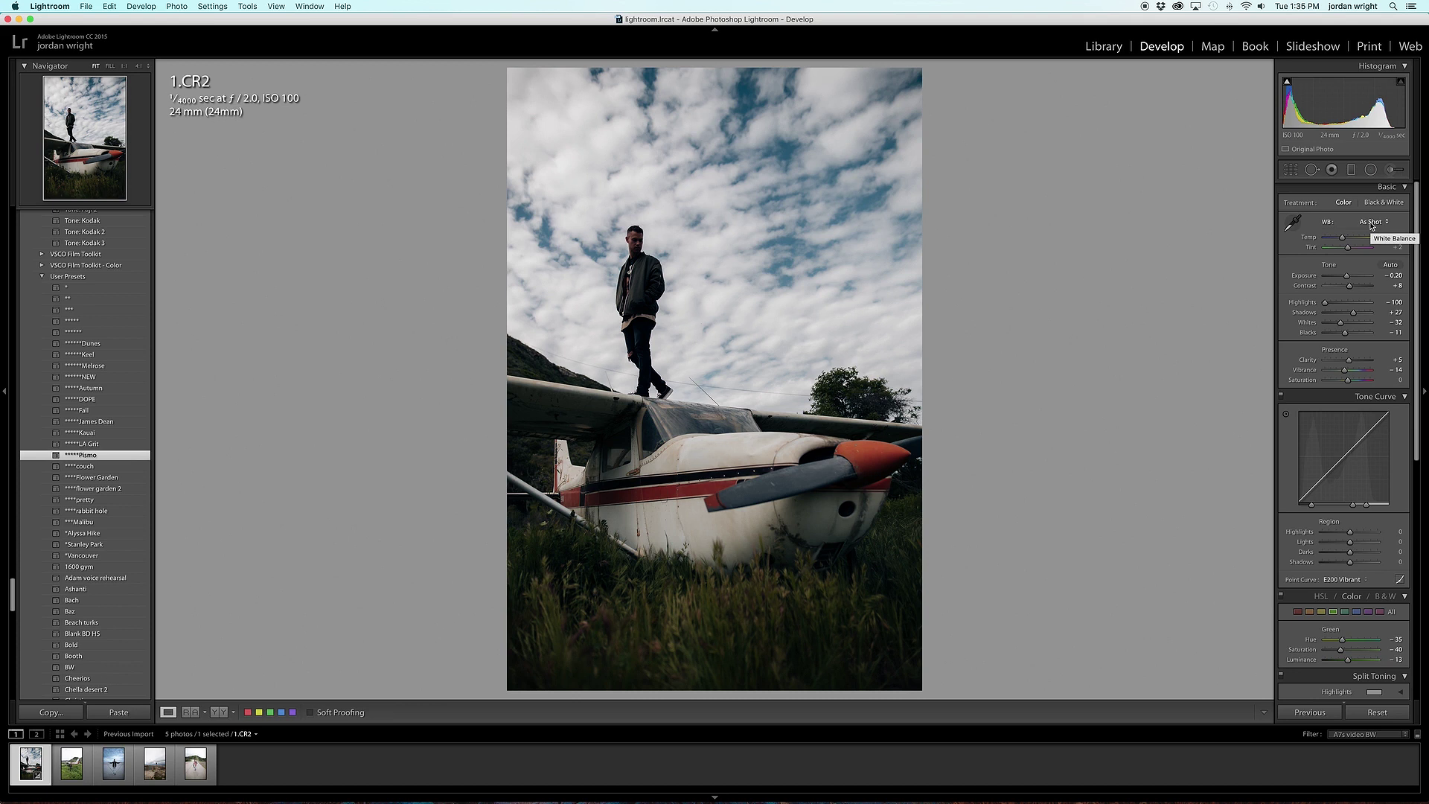
{"action": "left_click", "coordinate": [1372, 223]}
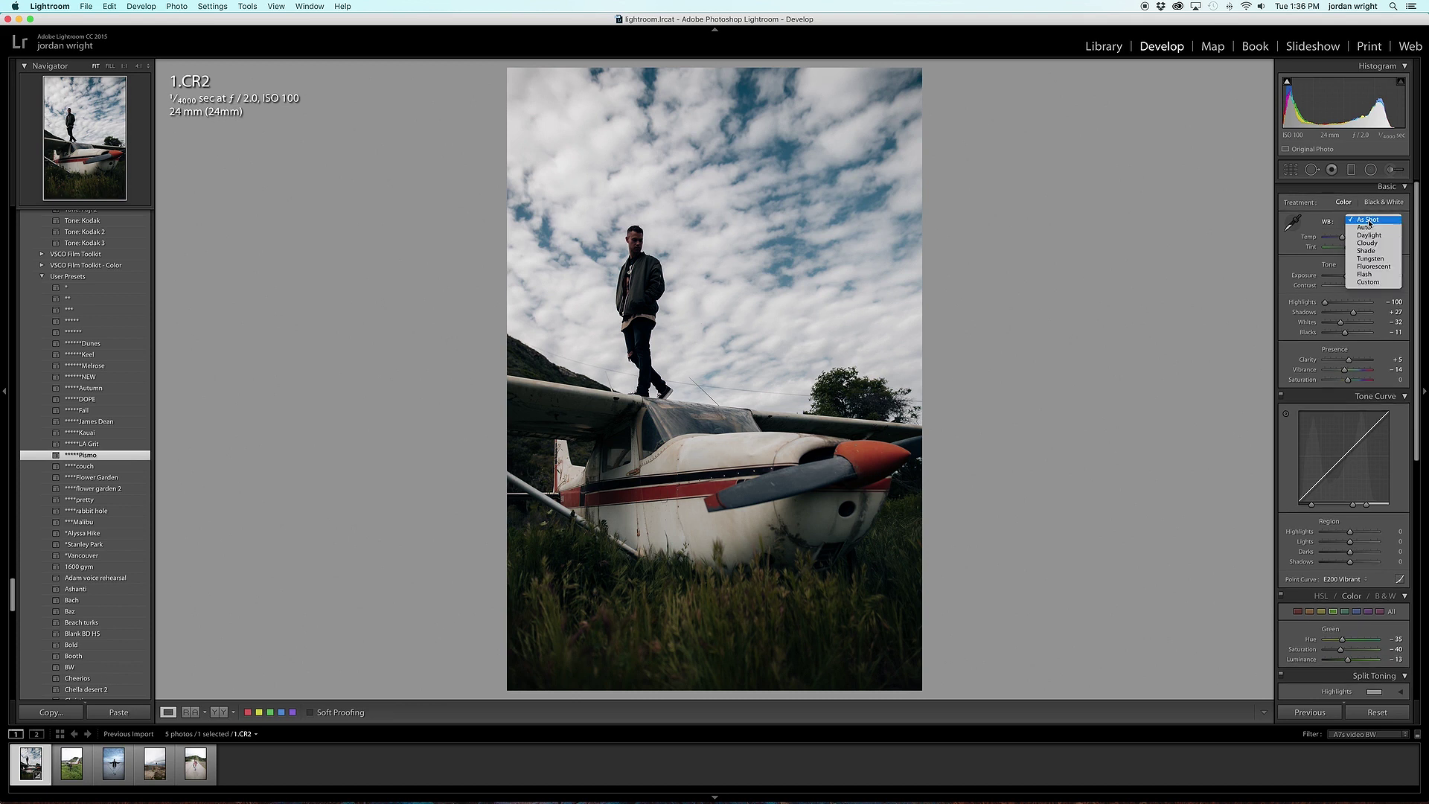
{"action": "left_click", "coordinate": [1372, 229]}
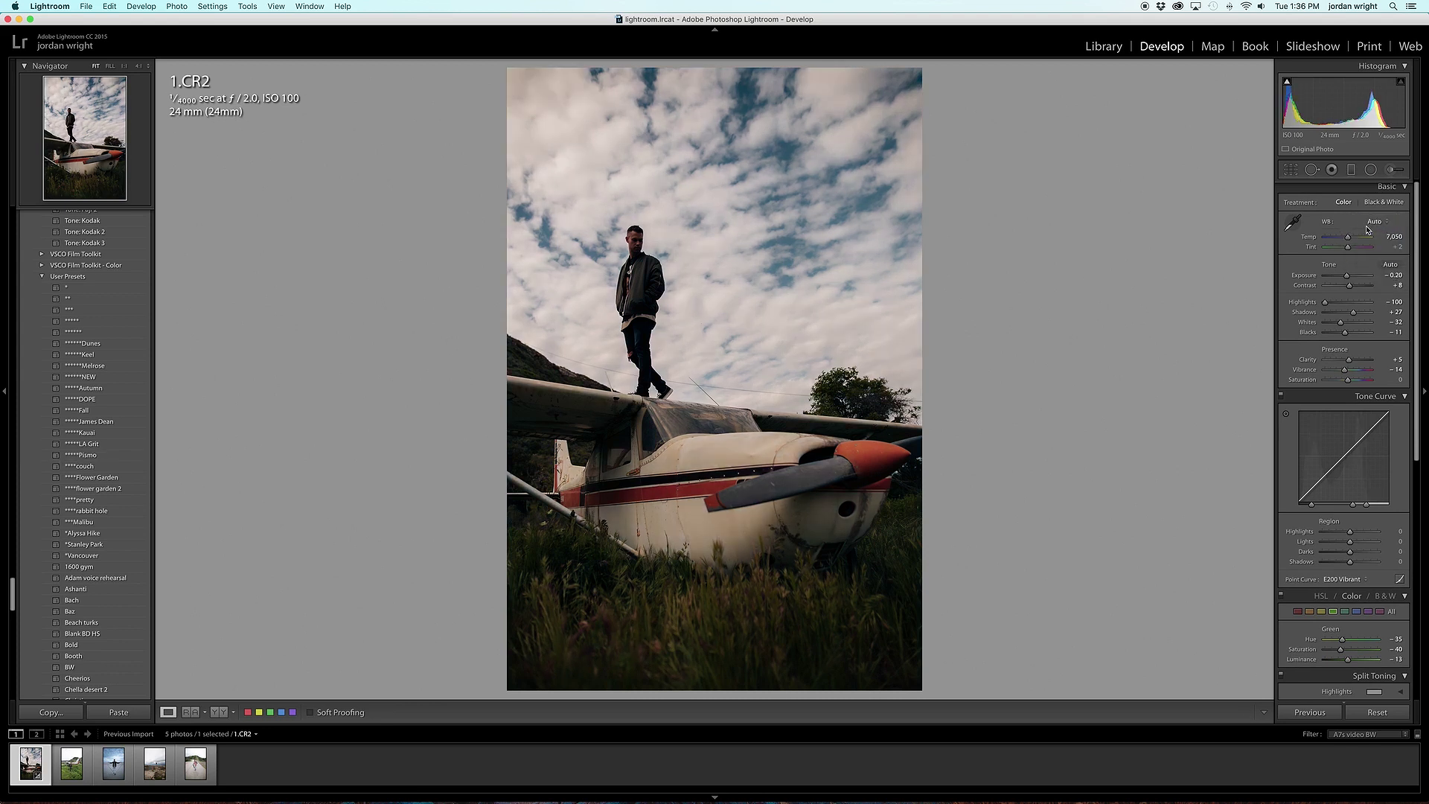
{"action": "left_click", "coordinate": [1377, 230]}
{"action": "left_click", "coordinate": [1379, 227]}
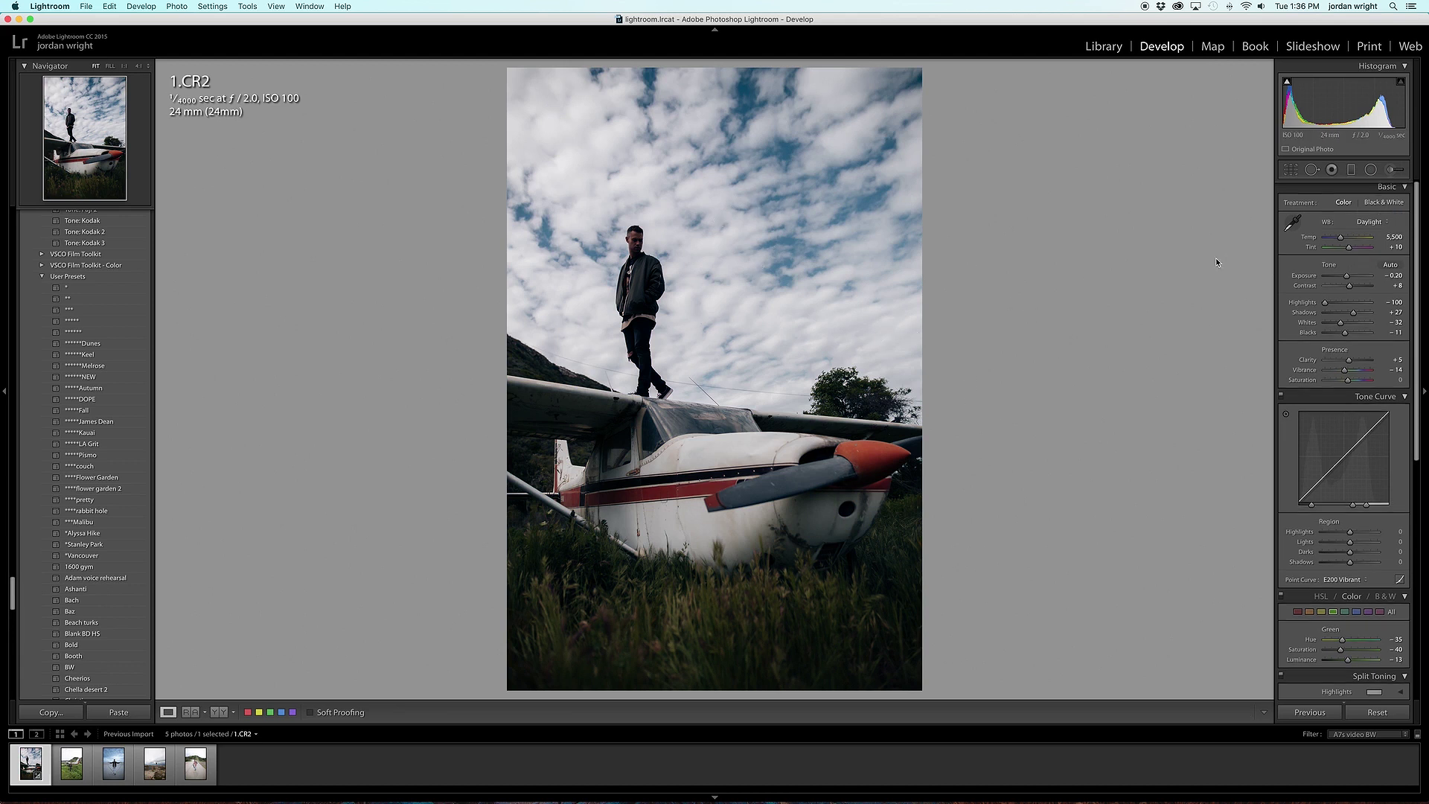
{"action": "key", "text": "w"}
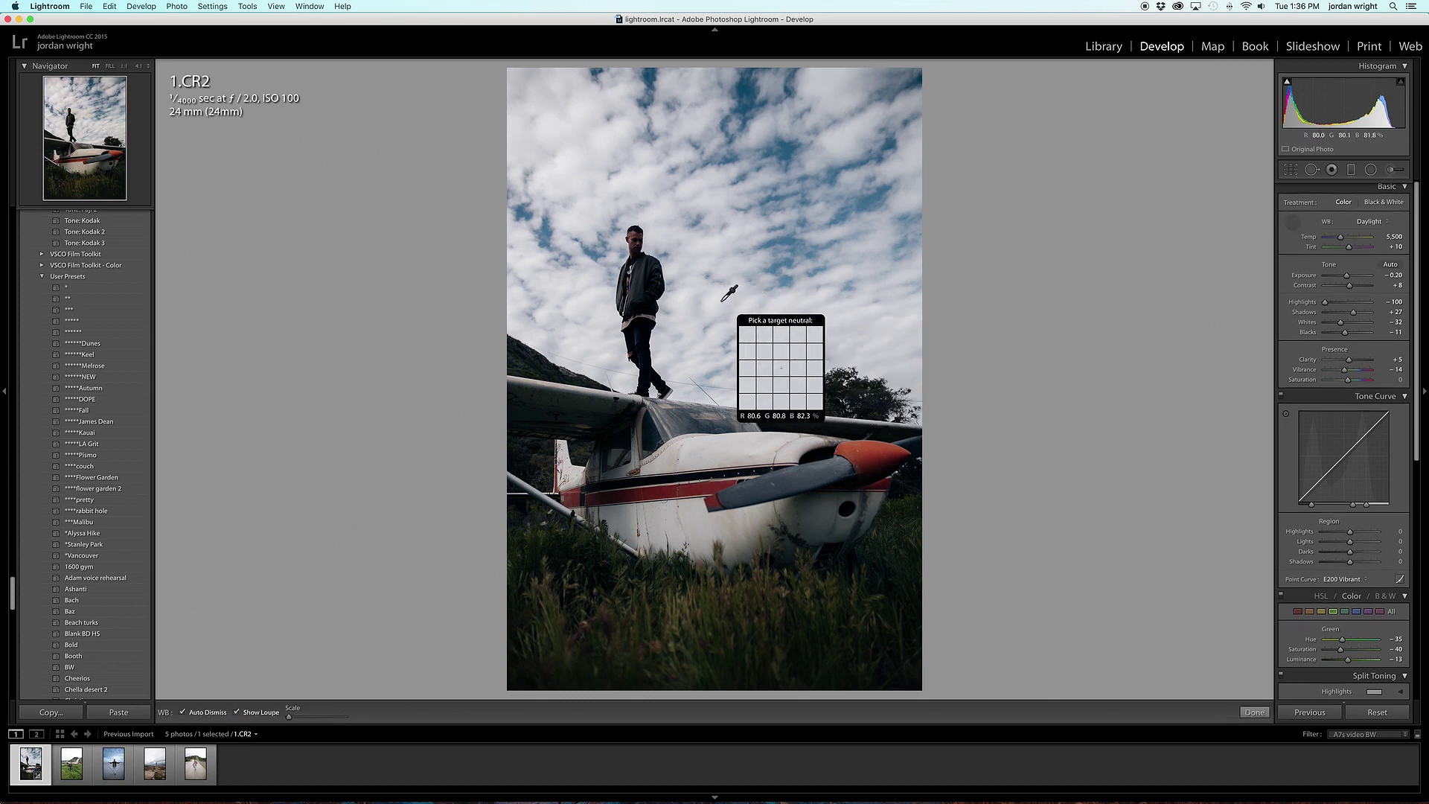
{"action": "left_click", "coordinate": [723, 300]}
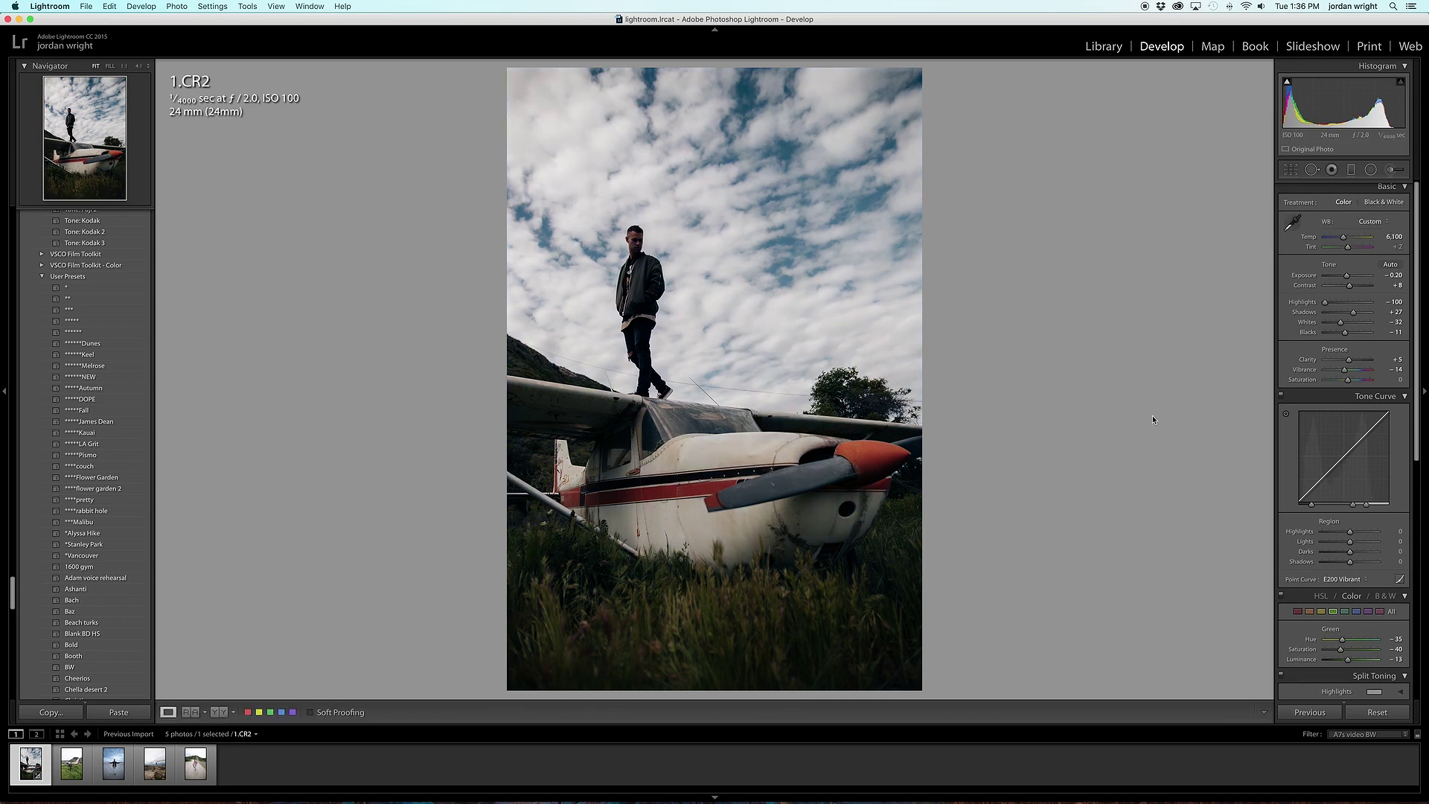
{"action": "left_click", "coordinate": [1371, 221]}
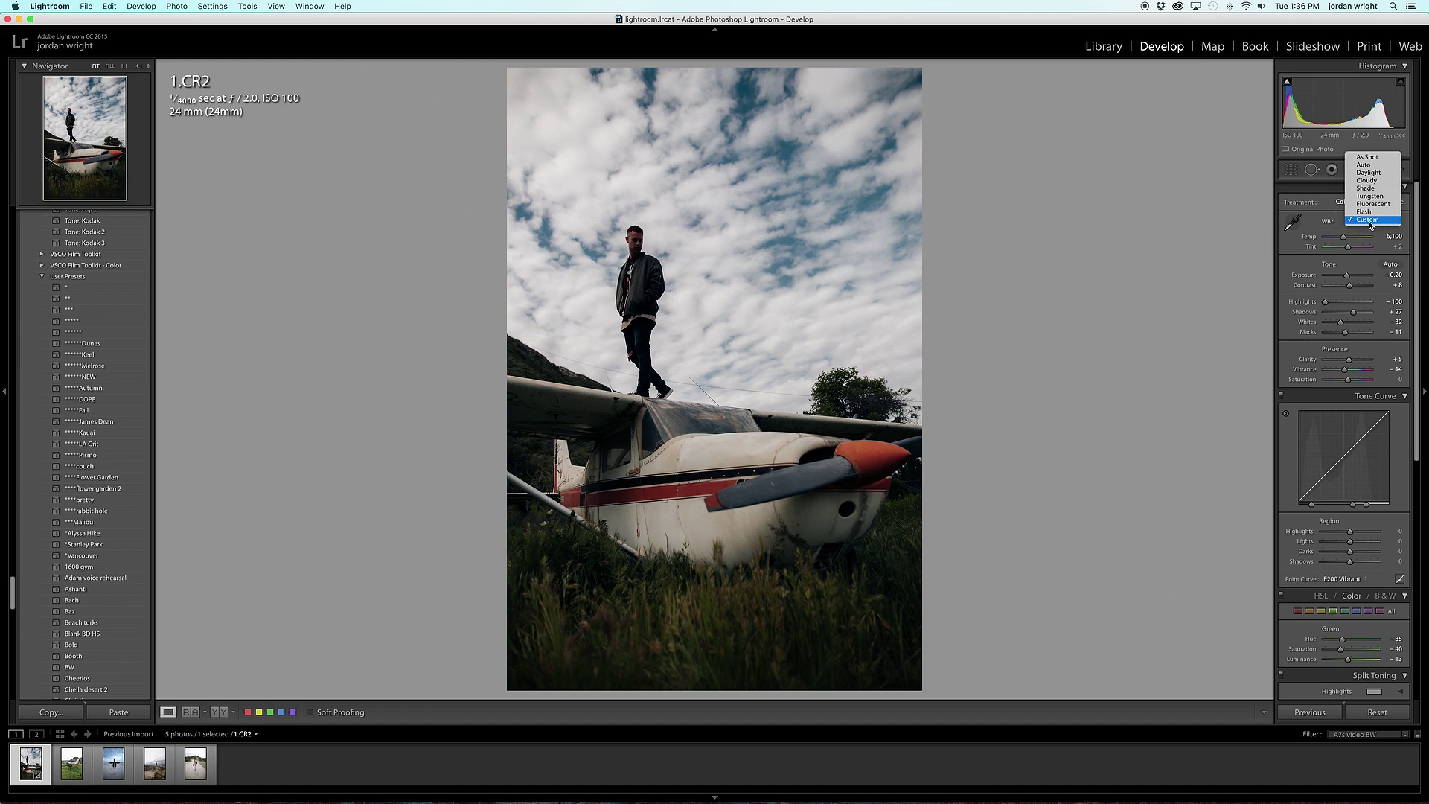
{"action": "left_click", "coordinate": [1372, 158]}
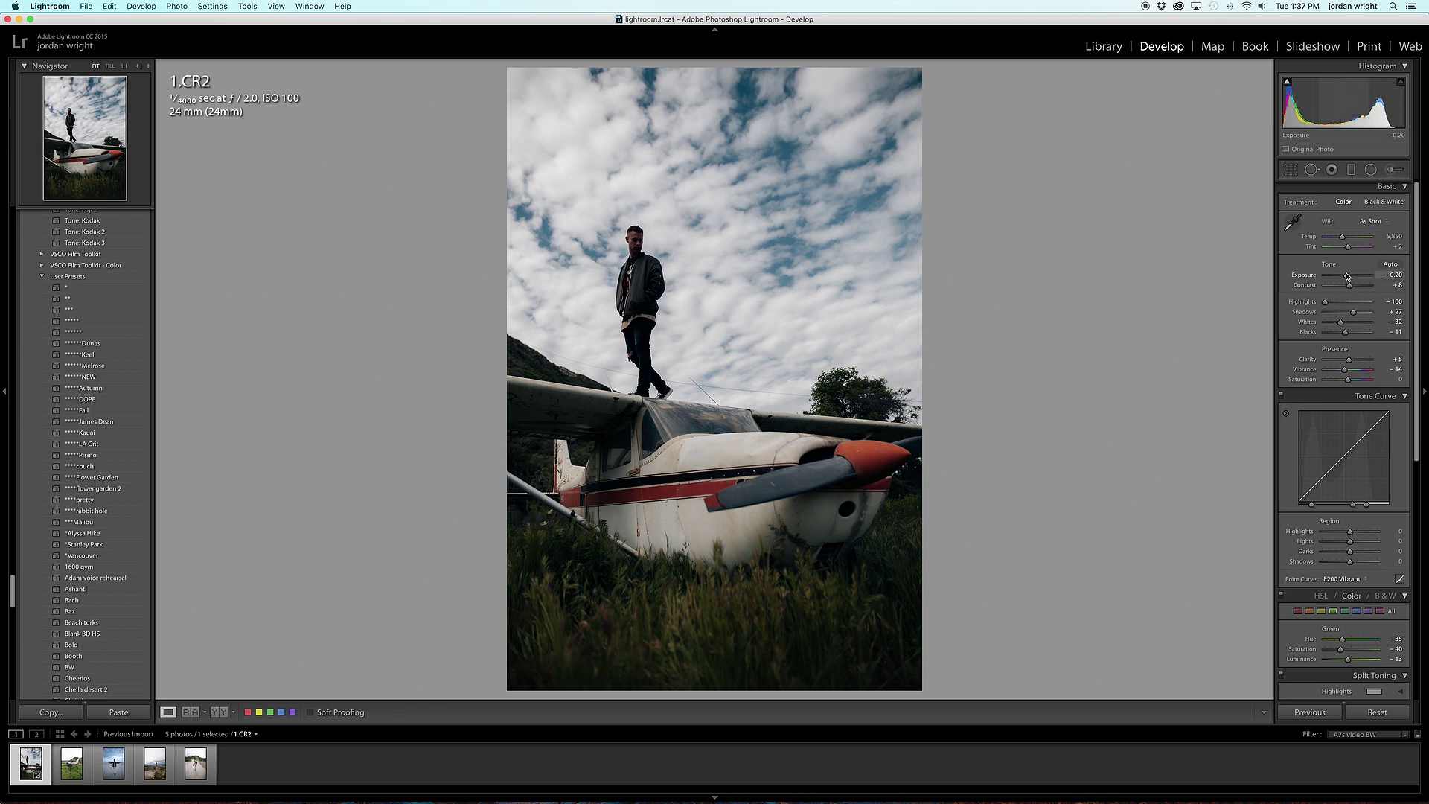
Raise Highlights from -100 to -26, after trying and undoing an exposure boost
{"action": "left_click_drag", "start_coordinate": [1348, 277], "coordinate": [1351, 277]}
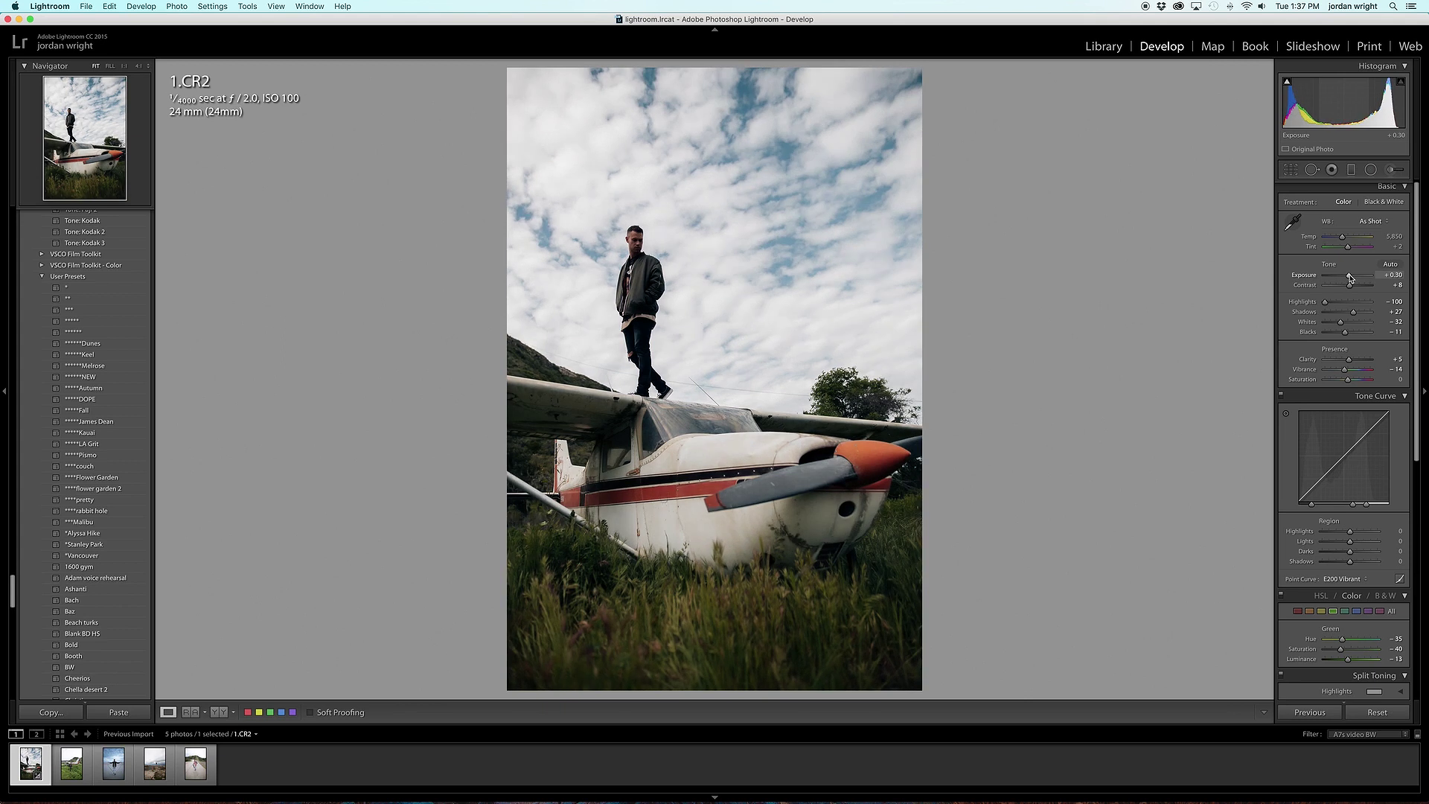
{"action": "left_click_drag", "start_coordinate": [1351, 278], "coordinate": [1352, 277]}
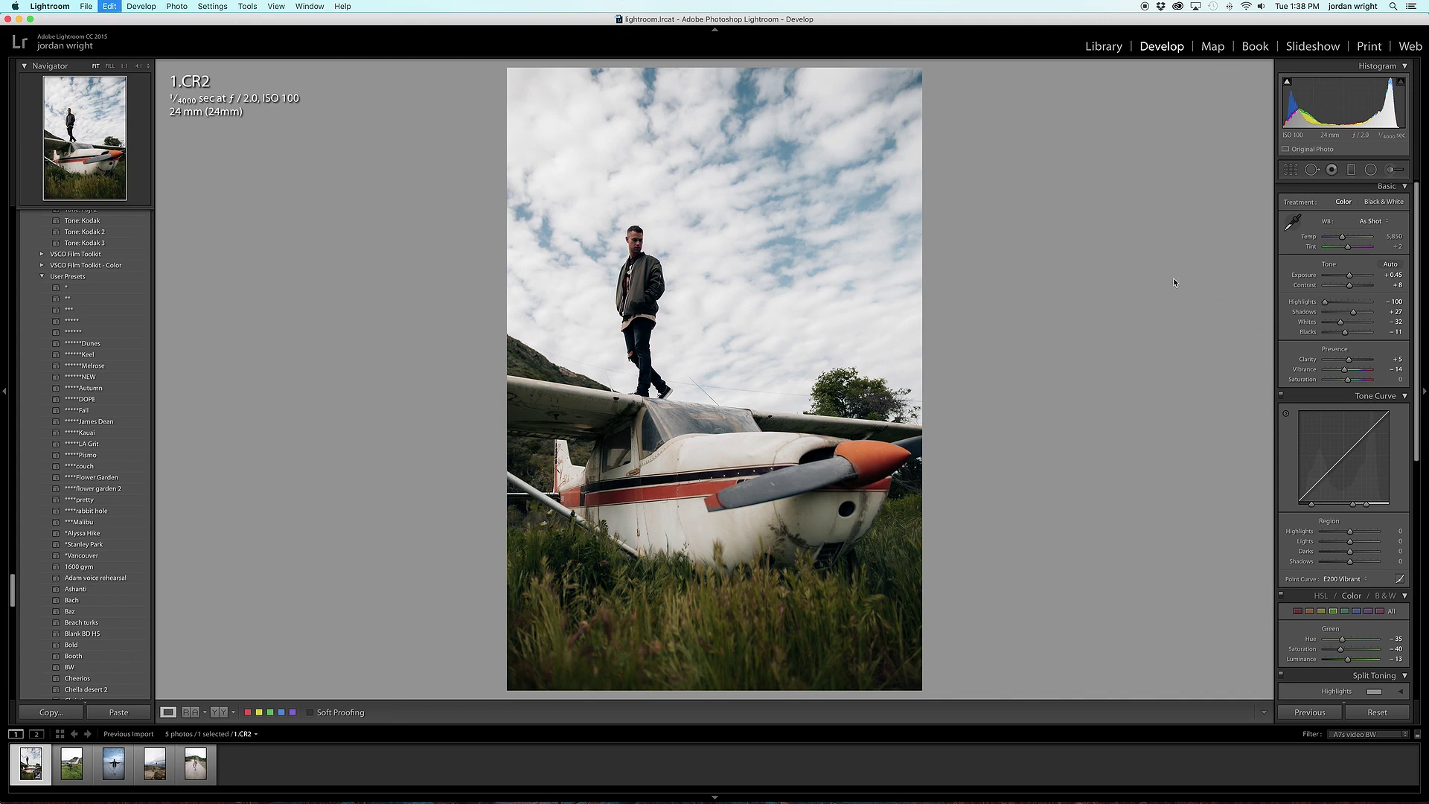
{"action": "key", "text": "super+z"}
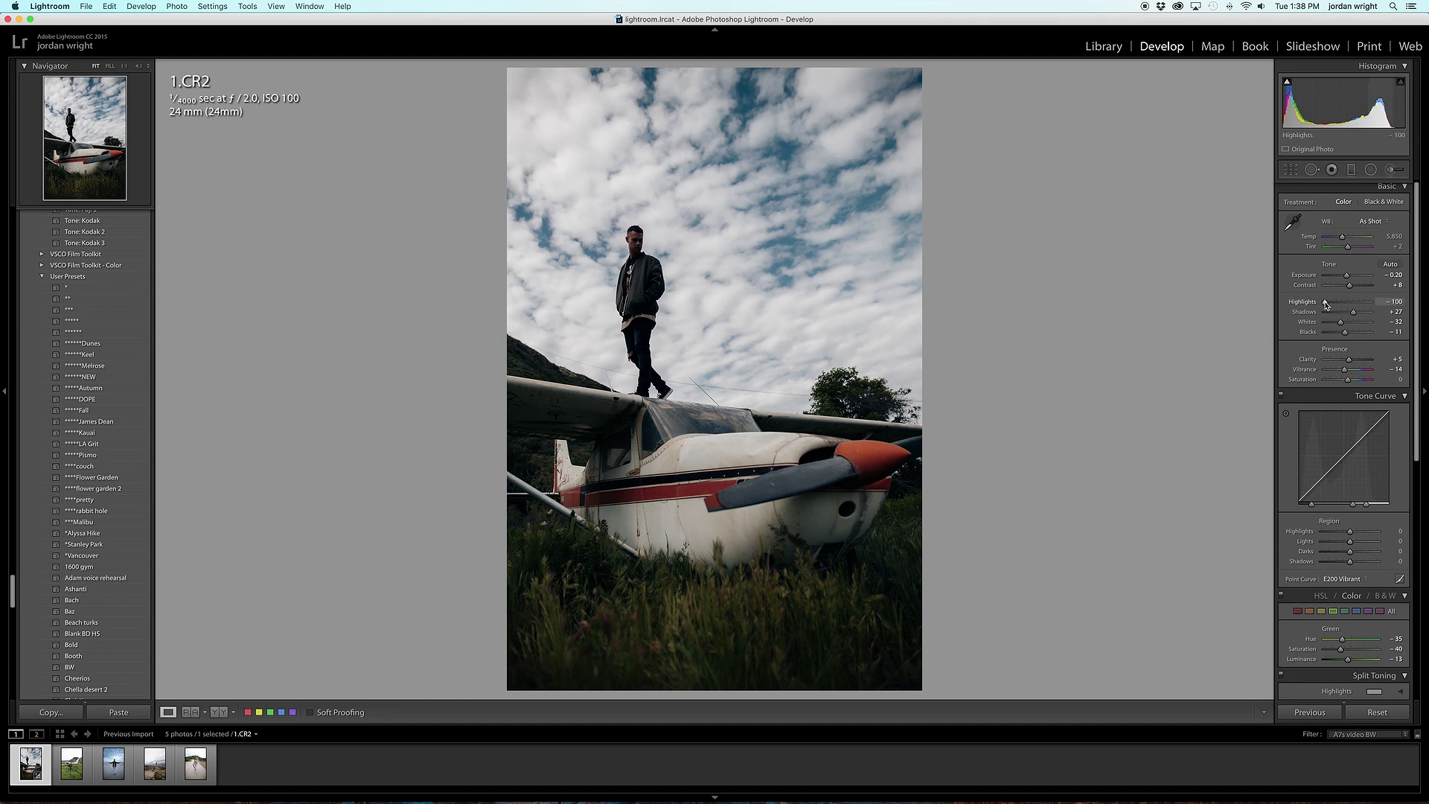
{"action": "left_click_drag", "start_coordinate": [1326, 304], "coordinate": [1342, 304]}
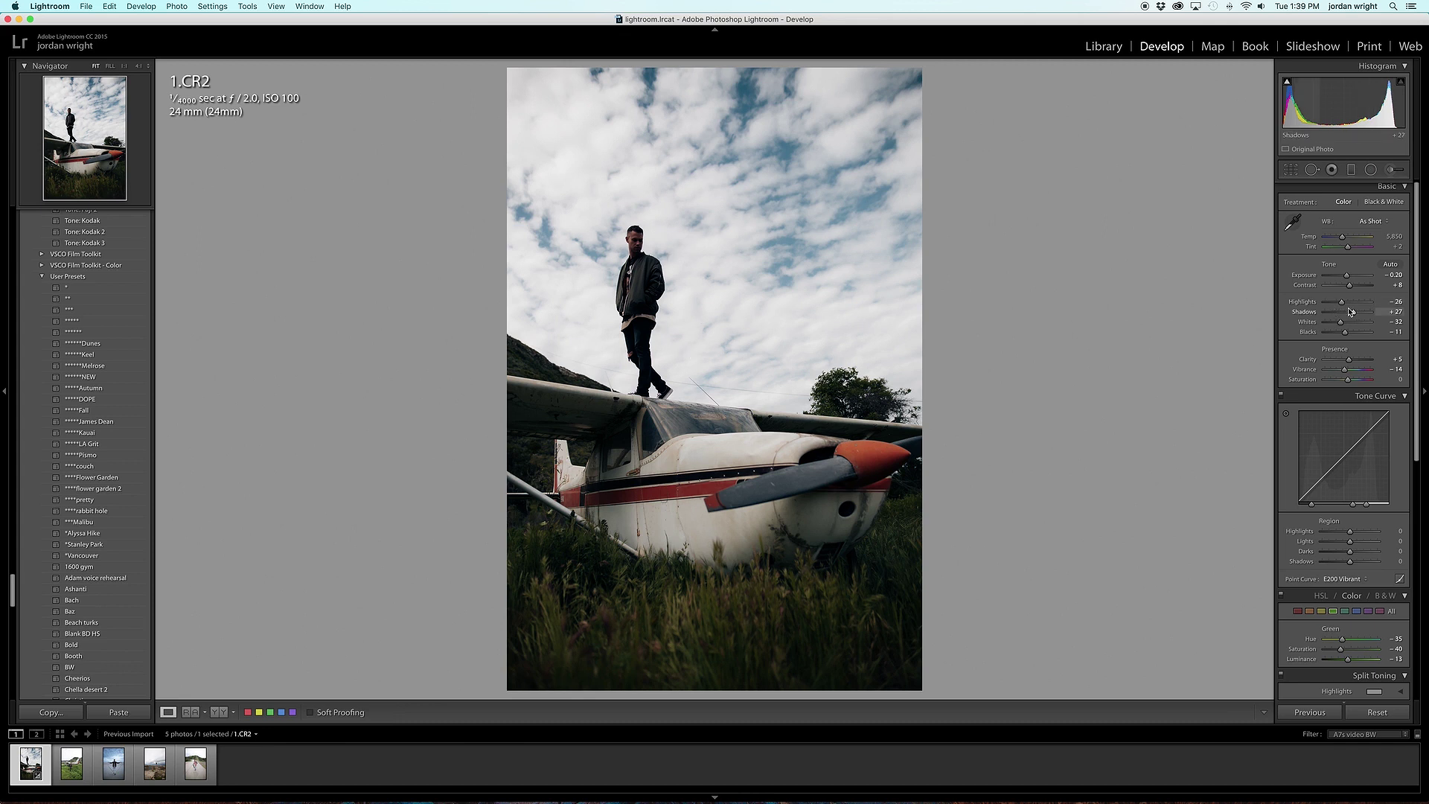
{"action": "scroll", "coordinate": [1351, 312], "scroll_direction": "down", "scroll_amount": 1}
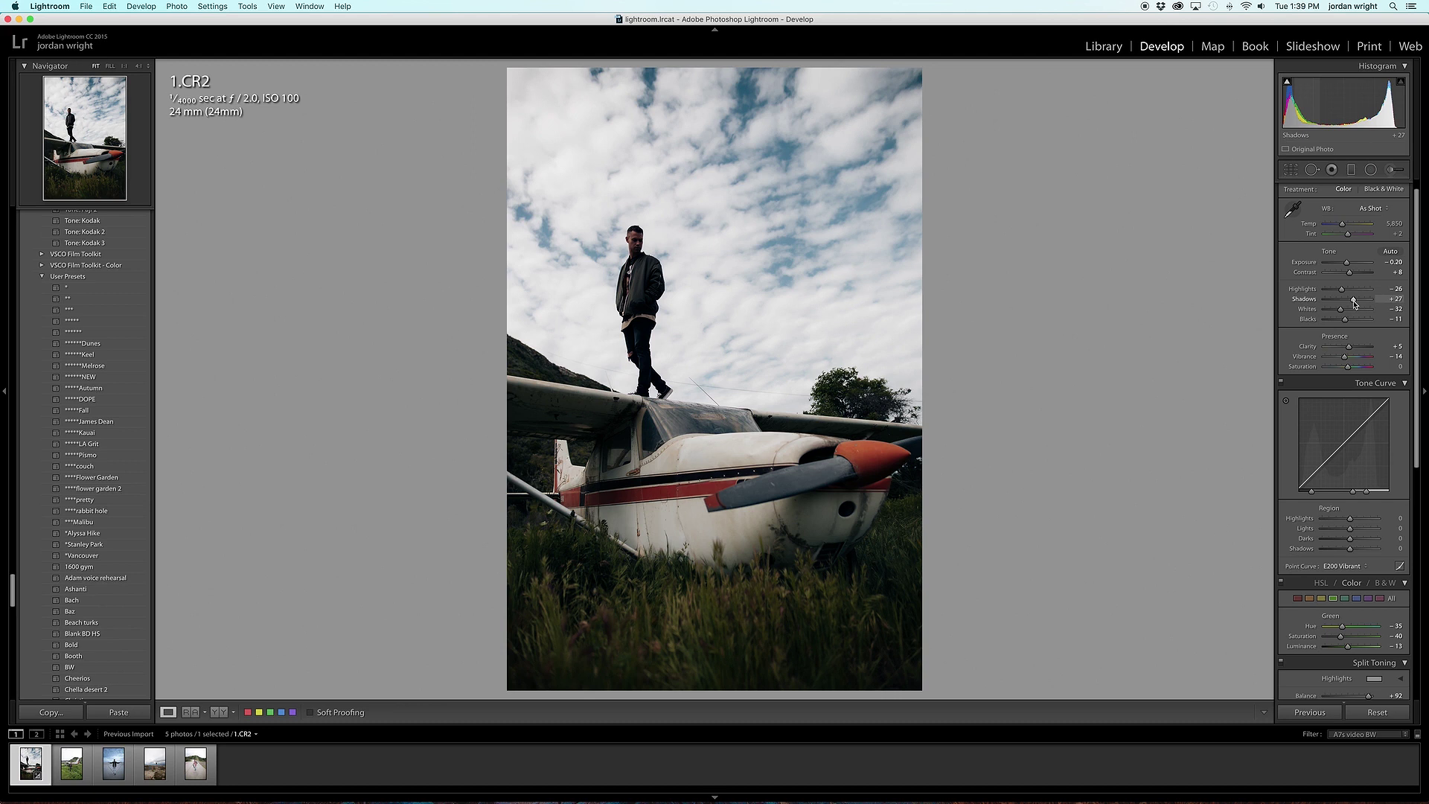
Set Shadows to +71 and Whites to -2 in the Basic panel
{"action": "mouse_move", "coordinate": [1354, 303]}
{"action": "left_mouse_down"}
{"action": "mouse_move", "coordinate": [1366, 304]}
{"action": "mouse_move", "coordinate": [1345, 314]}
{"action": "left_mouse_up"}
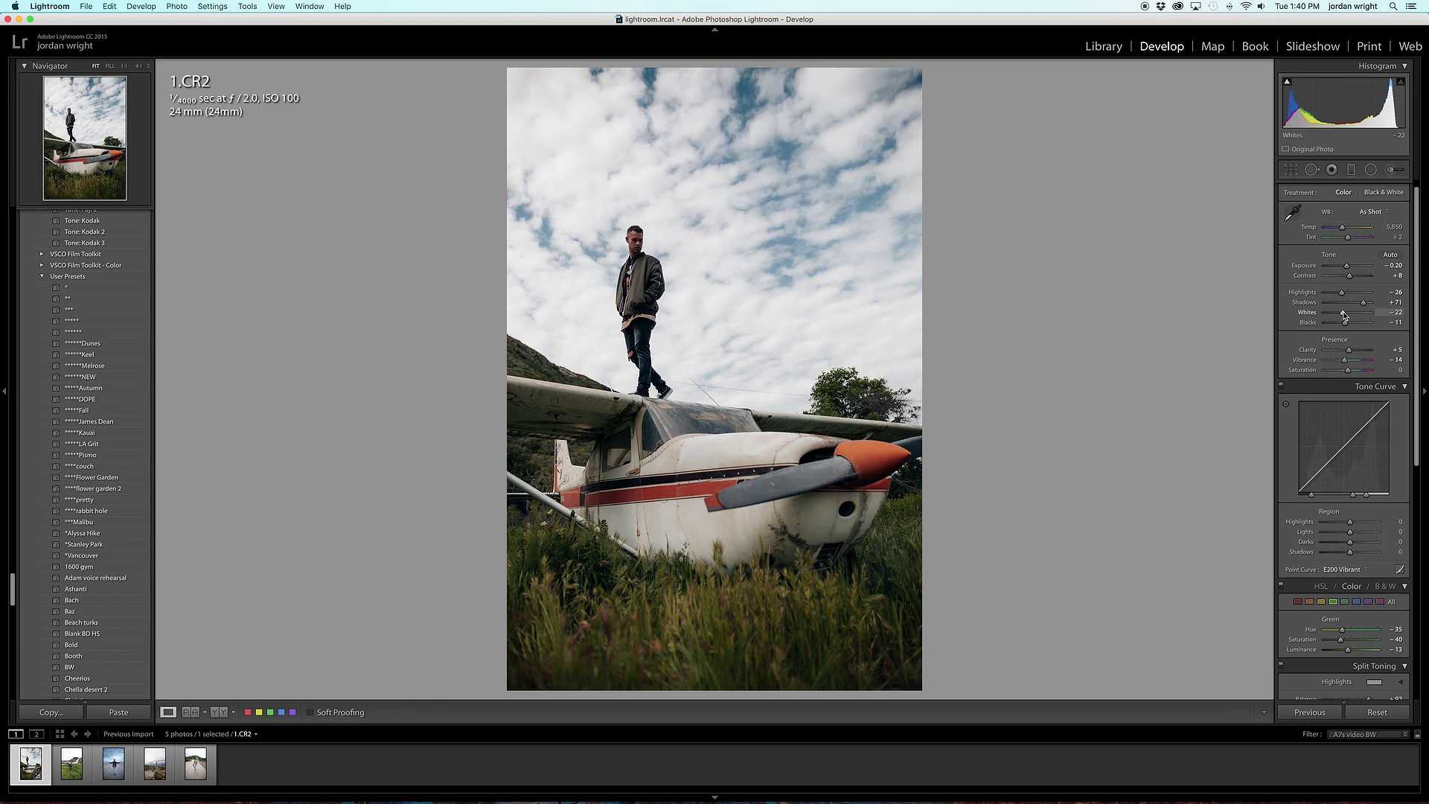
{"action": "left_click_drag", "start_coordinate": [1343, 316], "coordinate": [1346, 325]}
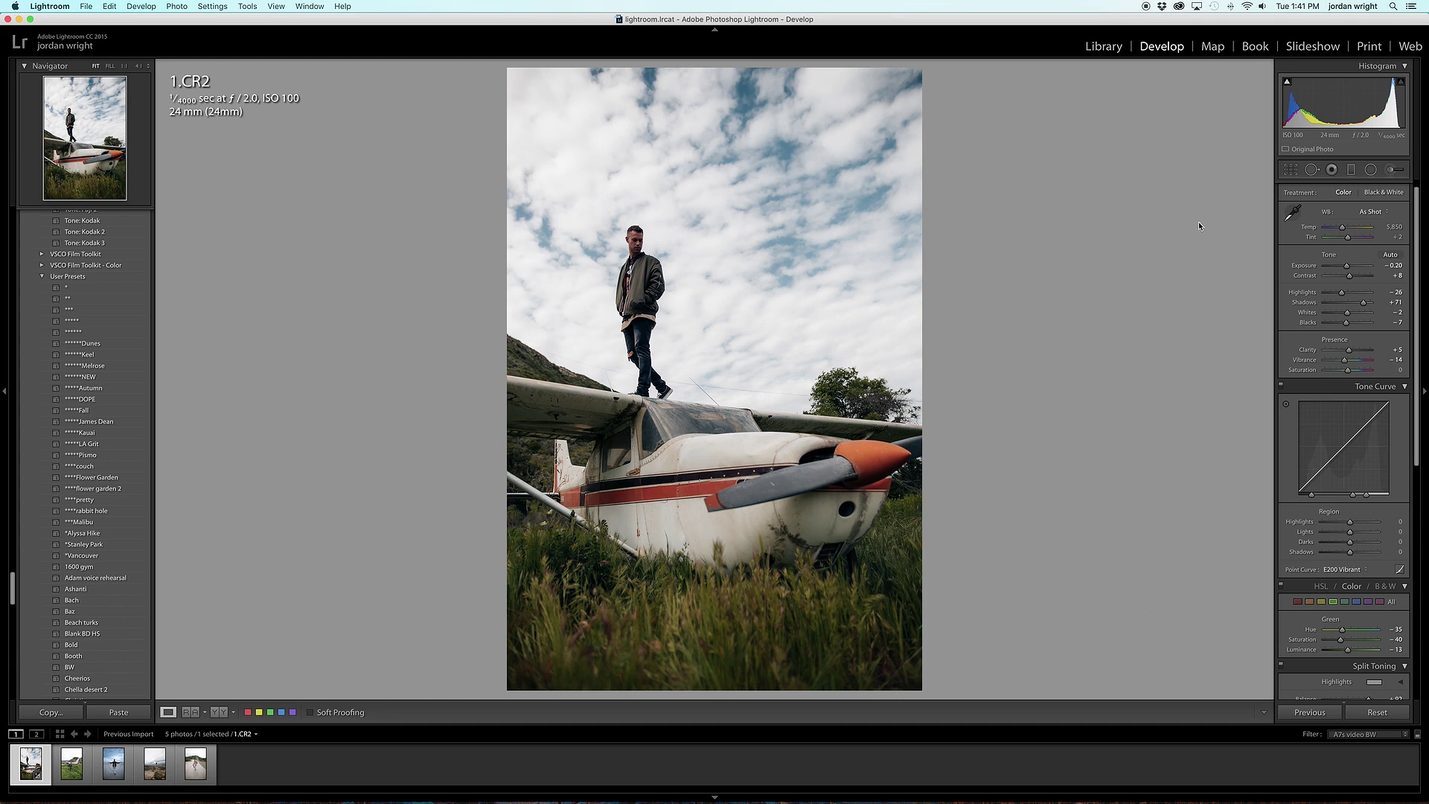
Crop the plane photo to a custom 5 x 4 ratio, shifting the image up in the frame
{"action": "left_click", "coordinate": [1291, 171]}
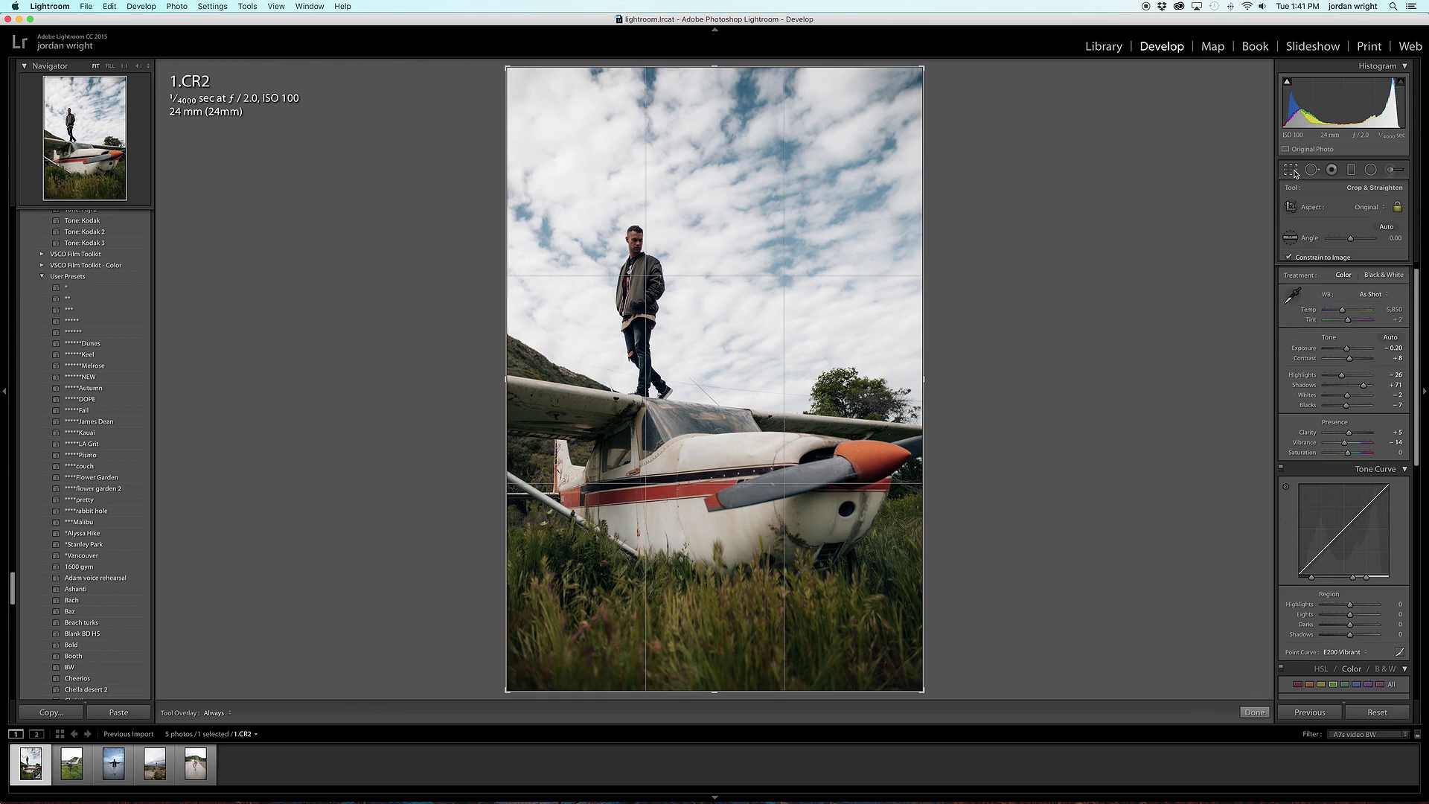
{"action": "left_click", "coordinate": [1368, 208]}
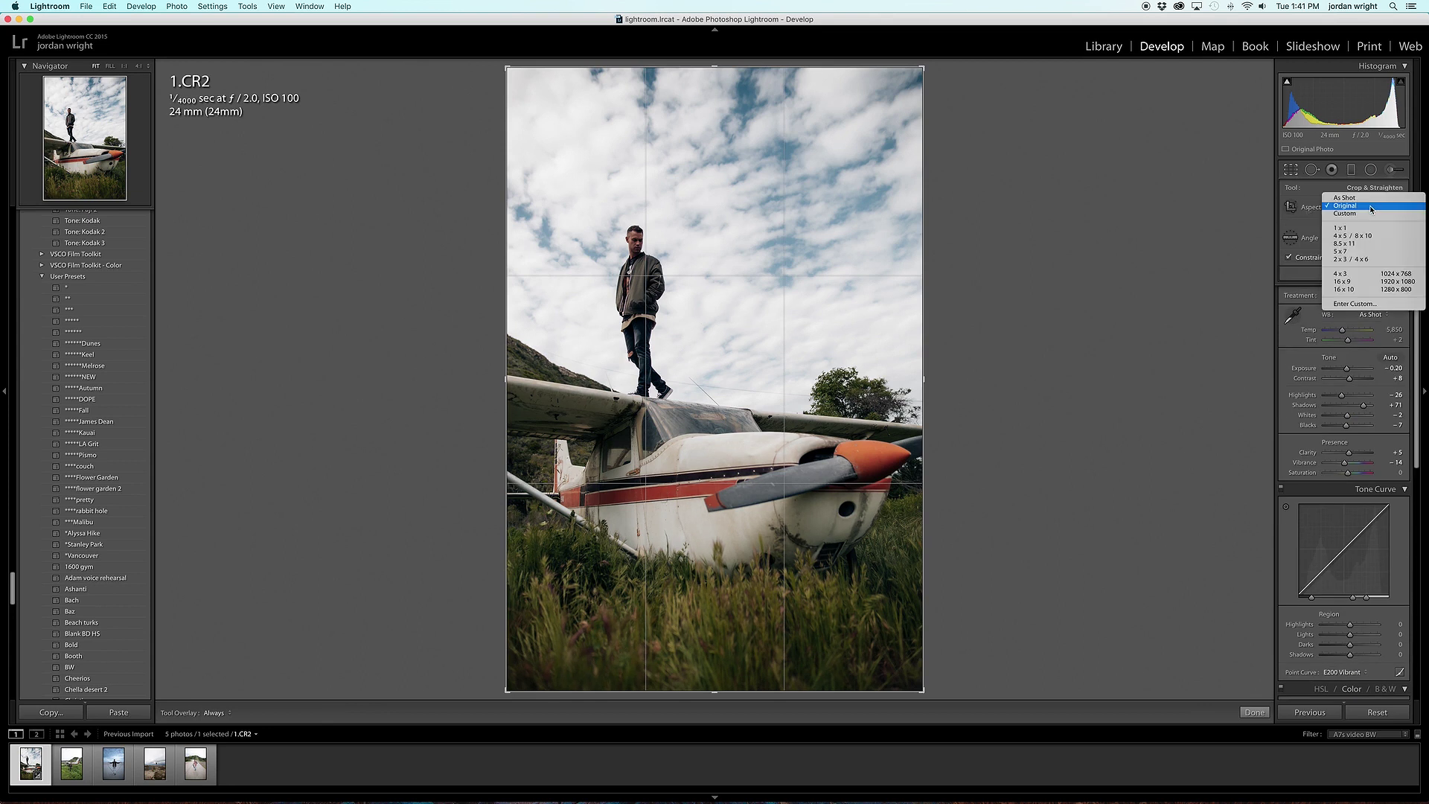
{"action": "left_click", "coordinate": [1372, 304]}
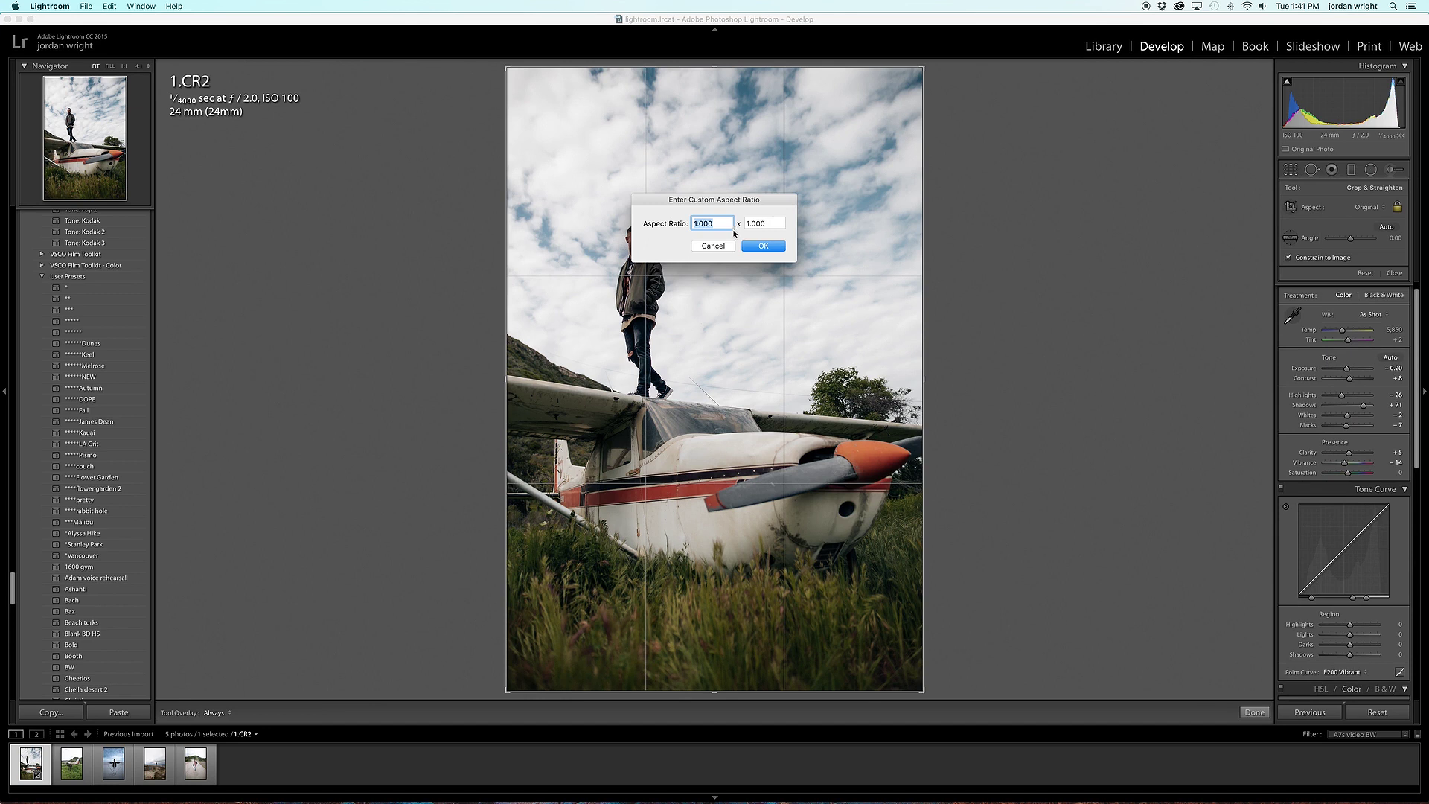
{"action": "type", "text": "5"}
{"action": "key", "text": "Tab"}
{"action": "type", "text": "4"}
{"action": "left_click", "coordinate": [763, 247]}
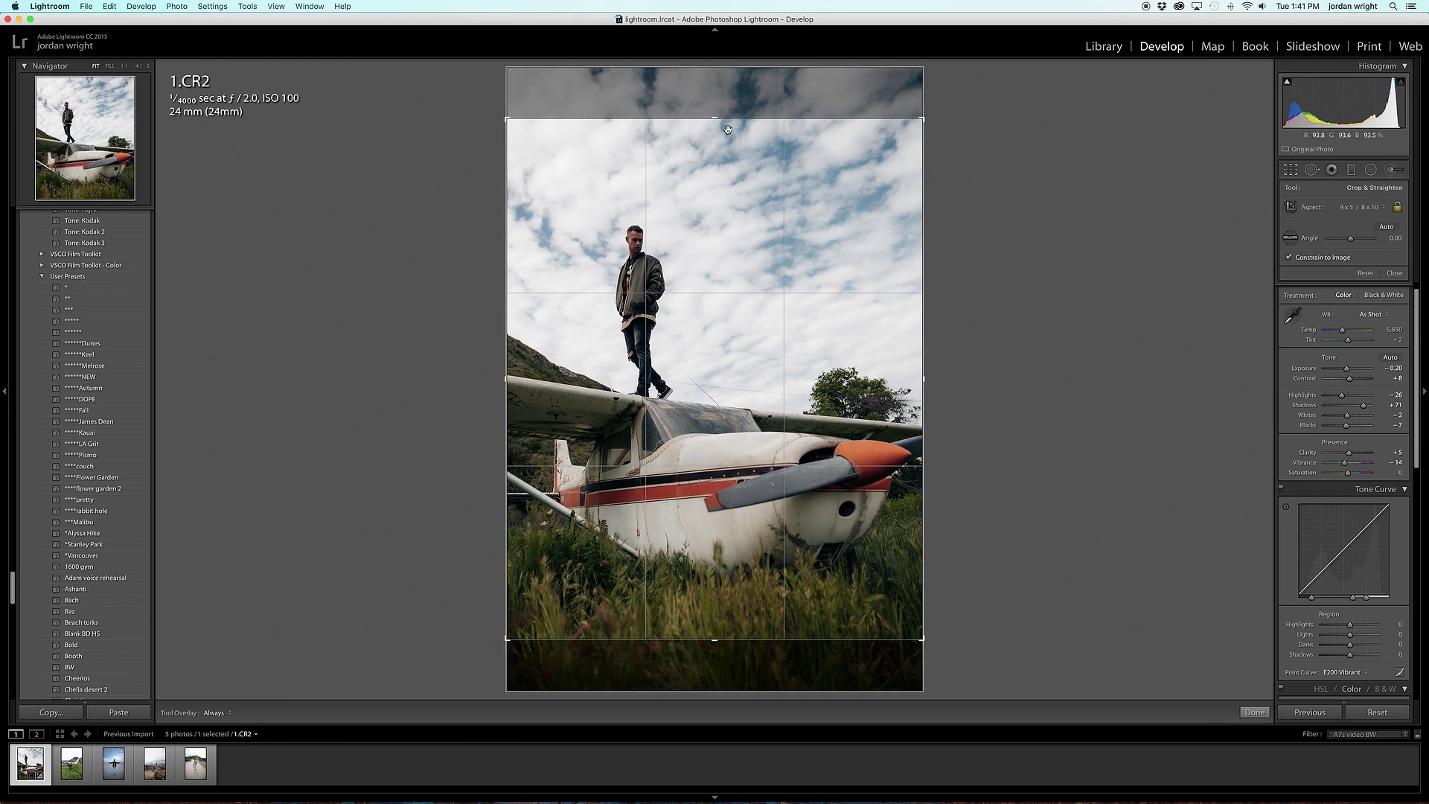
{"action": "left_click_drag", "start_coordinate": [694, 562], "coordinate": [735, 509]}
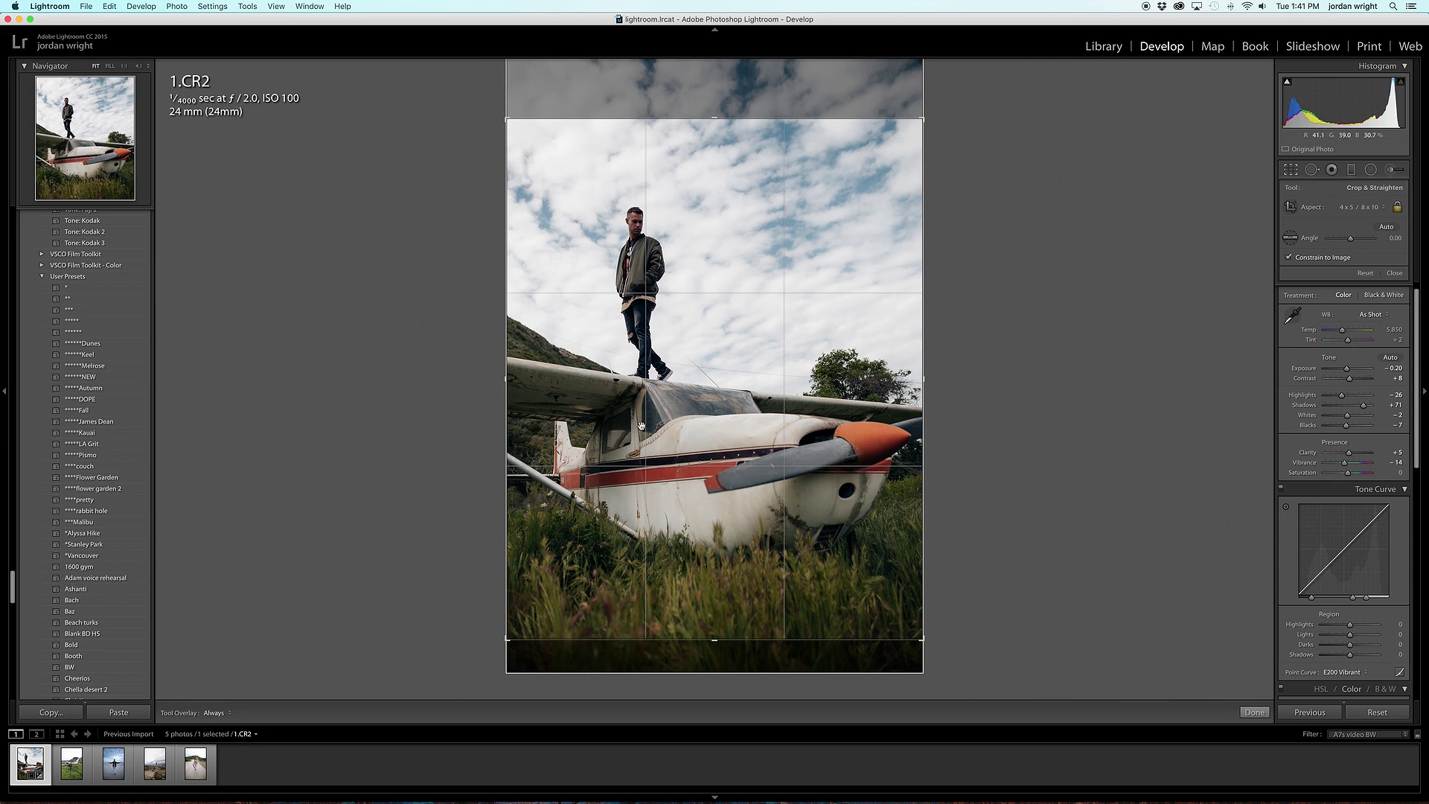
{"action": "left_click", "coordinate": [1255, 714]}
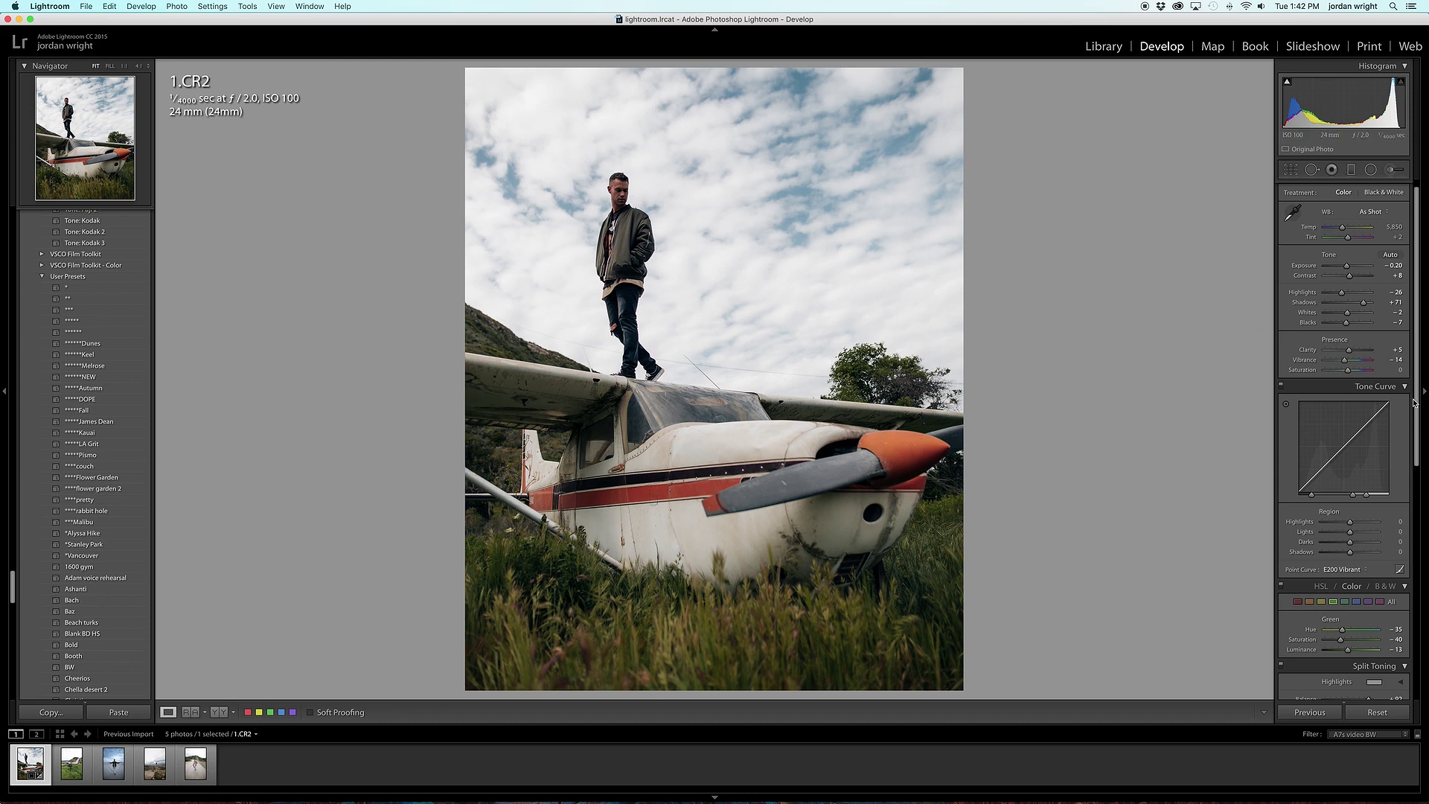
Shift the Yellow hue to -51 in the HSL panel
{"action": "scroll", "coordinate": [1326, 416], "scroll_direction": "down", "scroll_amount": 8}
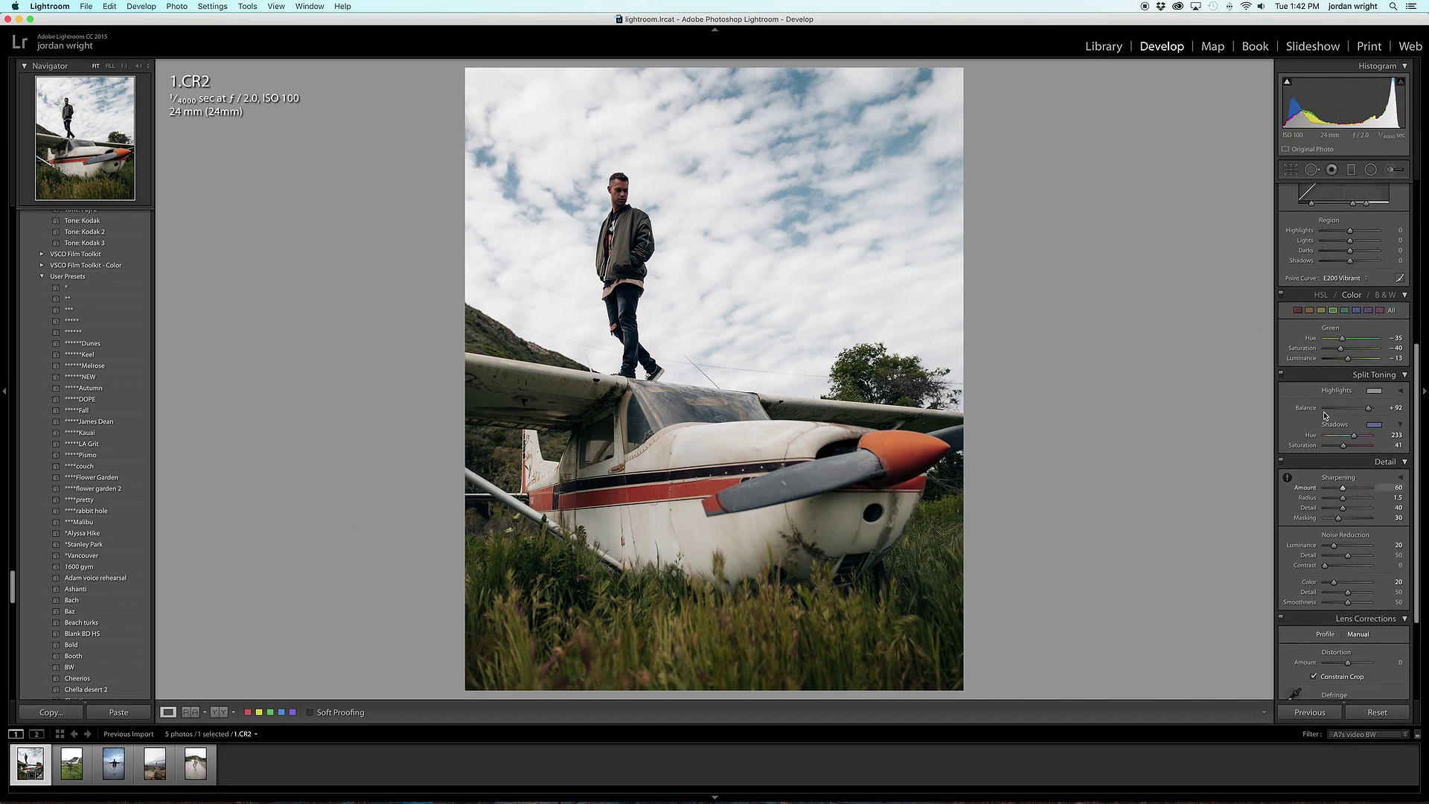
{"action": "left_click", "coordinate": [1300, 312]}
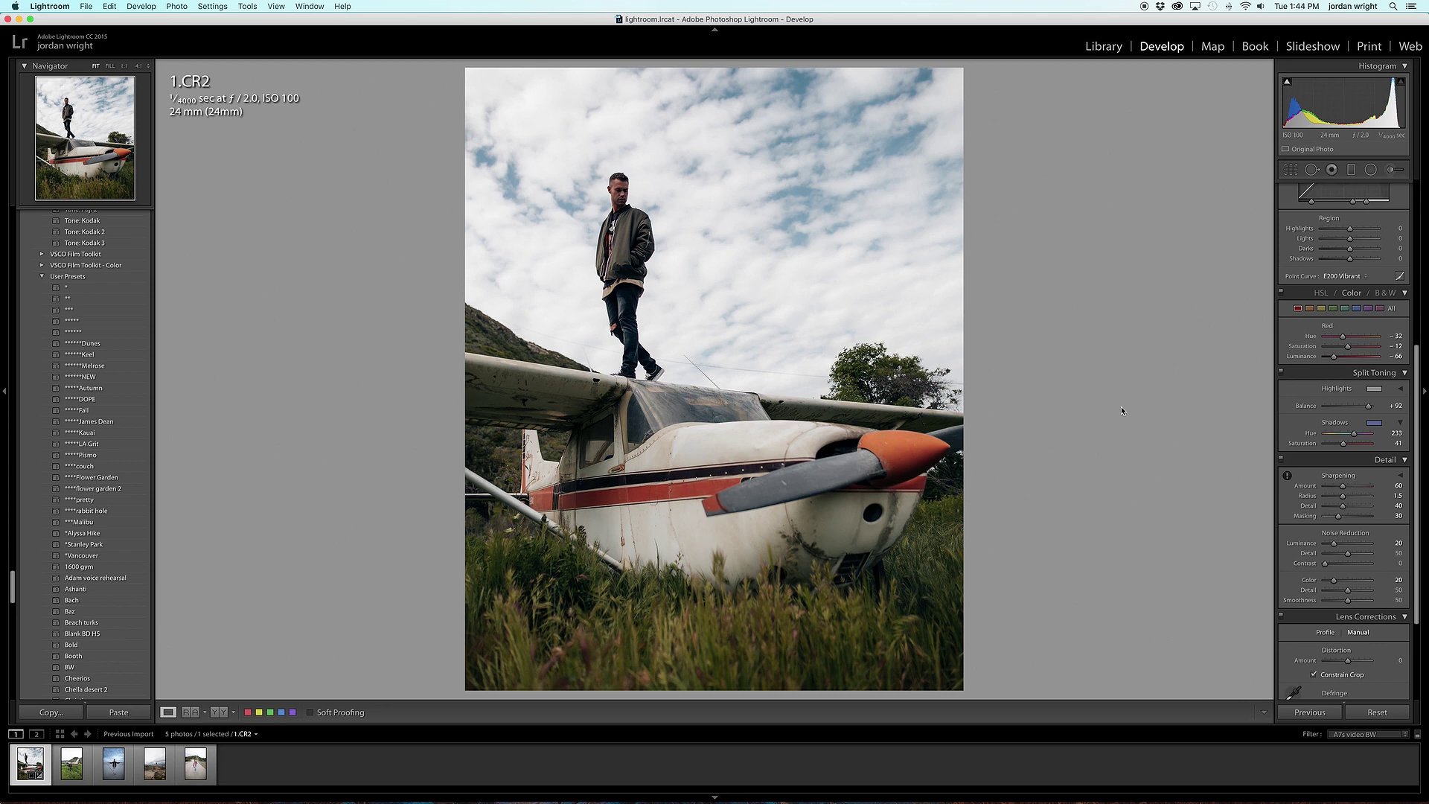
{"action": "left_click", "coordinate": [1322, 309]}
{"action": "left_click_drag", "start_coordinate": [1348, 338], "coordinate": [1304, 339]}
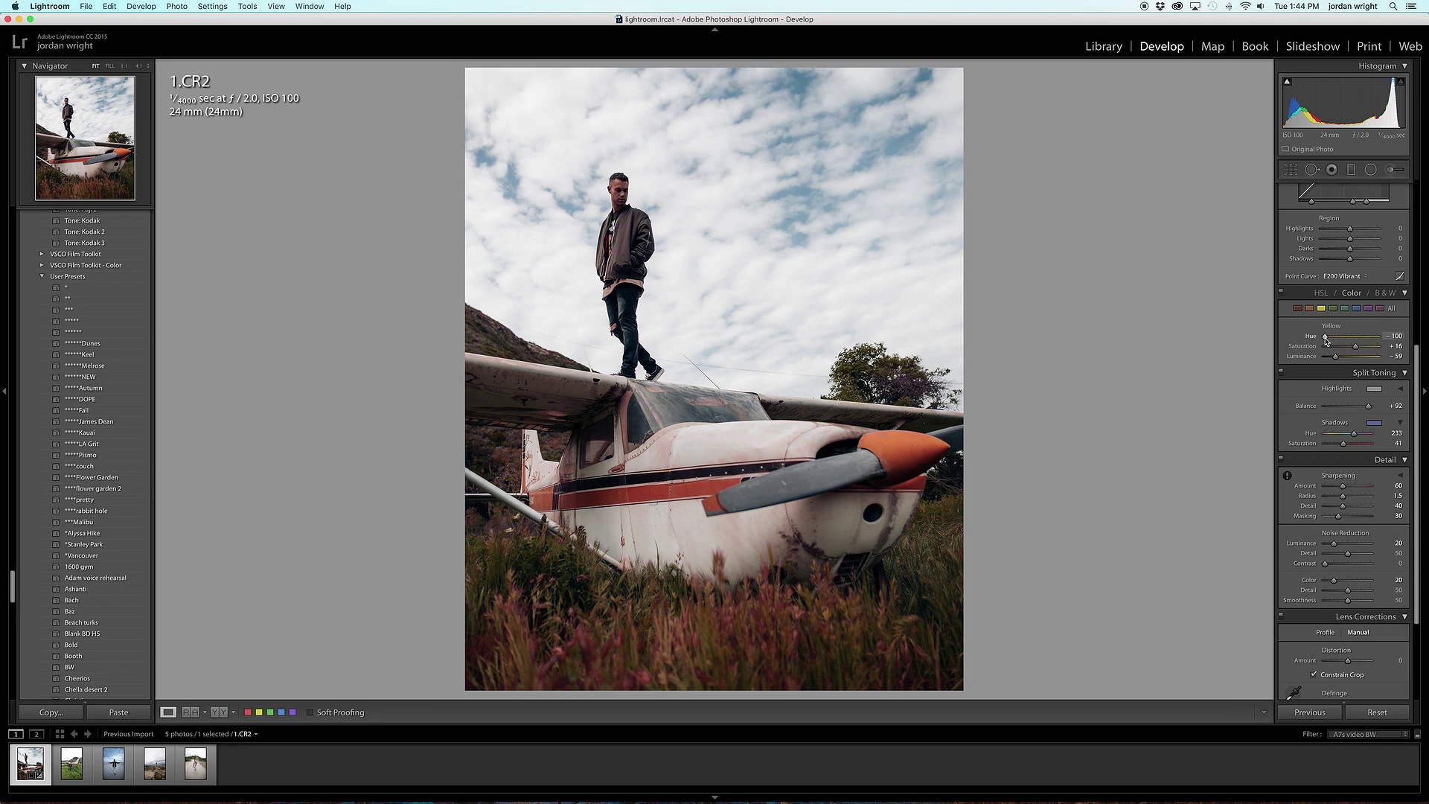
{"action": "left_click_drag", "start_coordinate": [1328, 337], "coordinate": [1388, 339]}
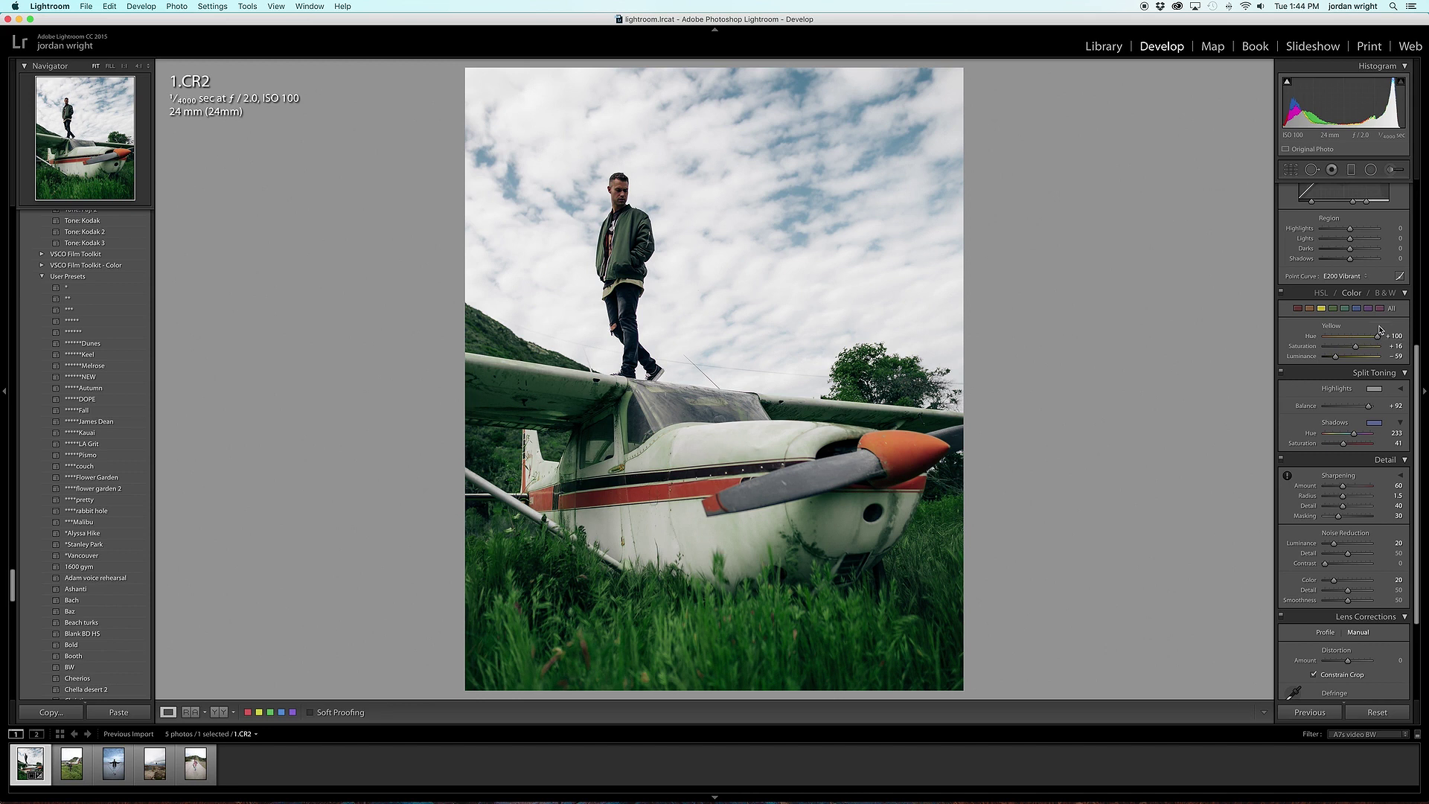
{"action": "left_click_drag", "start_coordinate": [1377, 337], "coordinate": [1336, 341]}
{"action": "left_click_drag", "start_coordinate": [1339, 341], "coordinate": [1331, 341]}
Set Yellow Saturation to +12 and Luminance to about -32
{"action": "mouse_move", "coordinate": [1356, 348]}
{"action": "left_mouse_down"}
{"action": "mouse_move", "coordinate": [1310, 351]}
{"action": "mouse_move", "coordinate": [1376, 355]}
{"action": "mouse_move", "coordinate": [1351, 350]}
{"action": "left_mouse_up"}
{"action": "mouse_move", "coordinate": [1337, 359]}
{"action": "left_mouse_down"}
{"action": "mouse_move", "coordinate": [1314, 359]}
{"action": "mouse_move", "coordinate": [1387, 364]}
{"action": "mouse_move", "coordinate": [1346, 361]}
{"action": "left_mouse_up"}
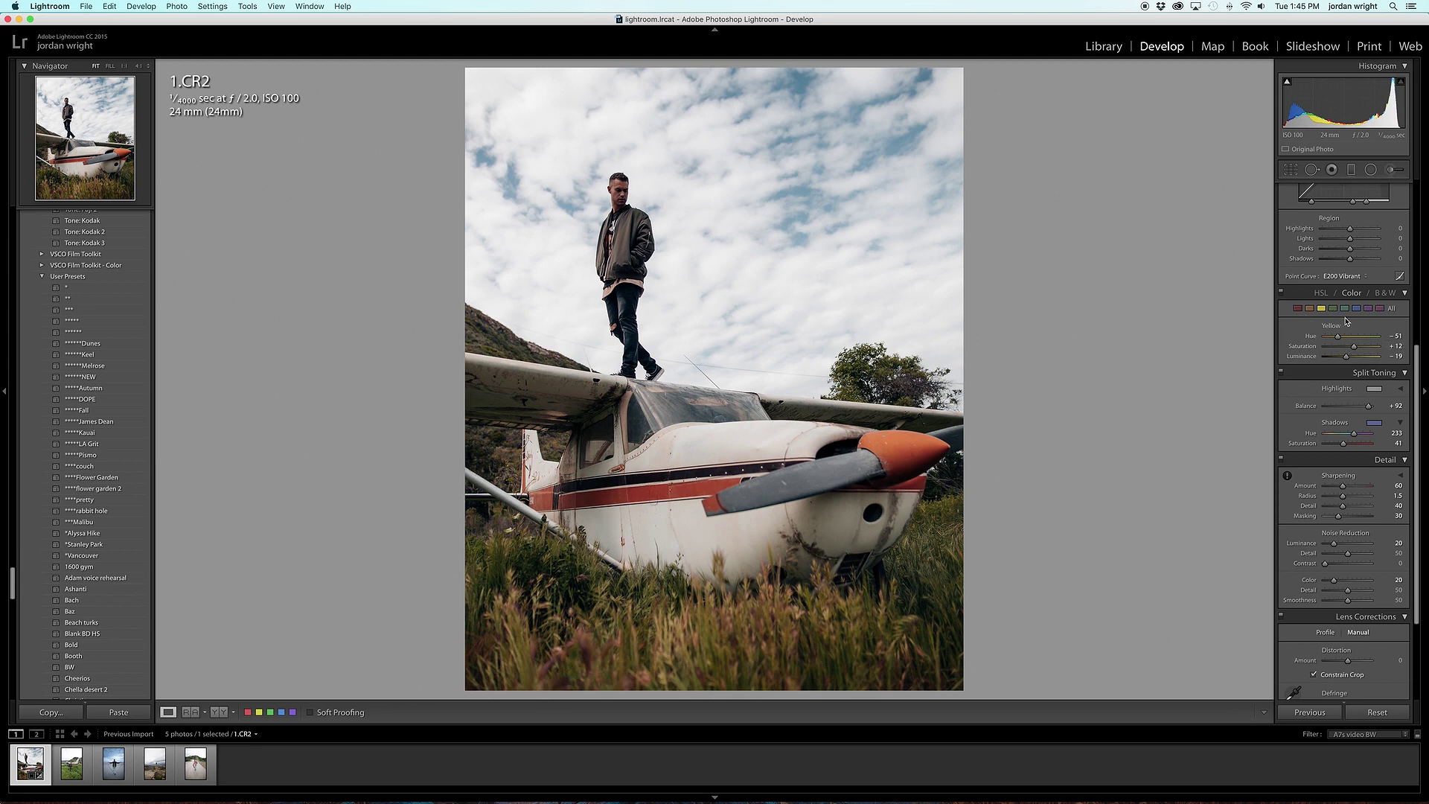
{"action": "left_click_drag", "start_coordinate": [1346, 357], "coordinate": [1337, 360]}
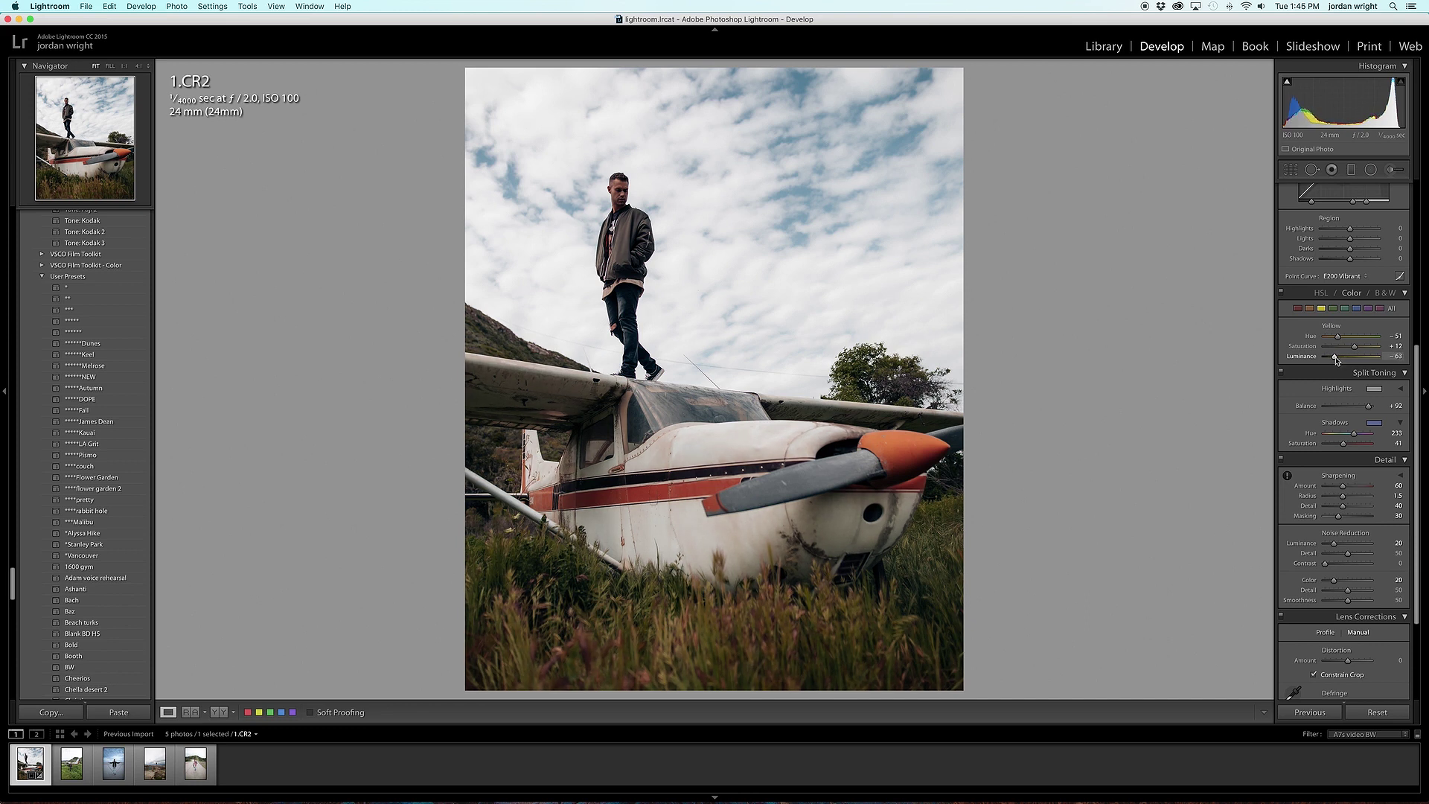
{"action": "left_click", "coordinate": [1334, 308]}
Start exporting 1.CR2 with the Desktop as the destination folder
{"action": "left_click", "coordinate": [83, 8]}
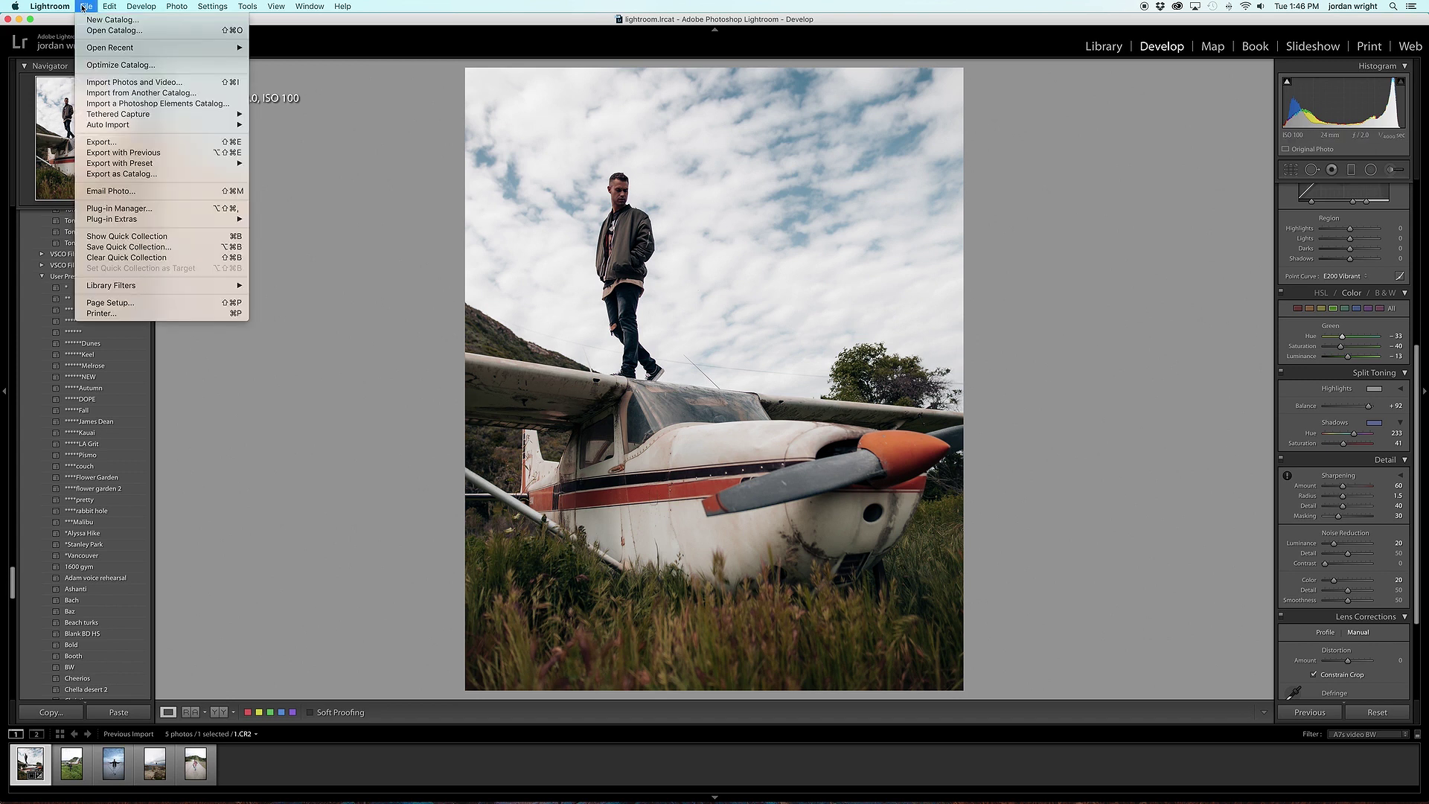
{"action": "left_click", "coordinate": [138, 145]}
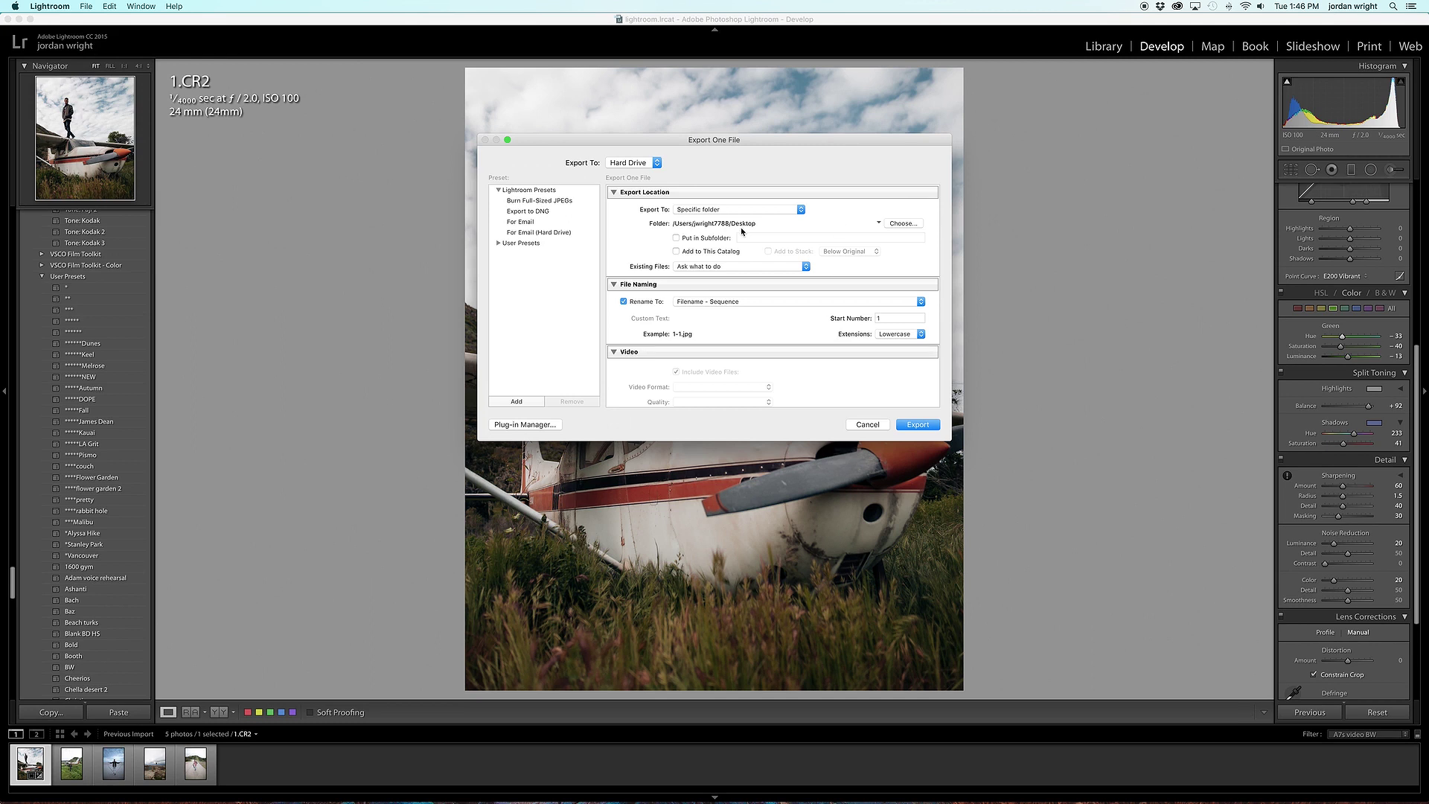
{"action": "left_click", "coordinate": [902, 224]}
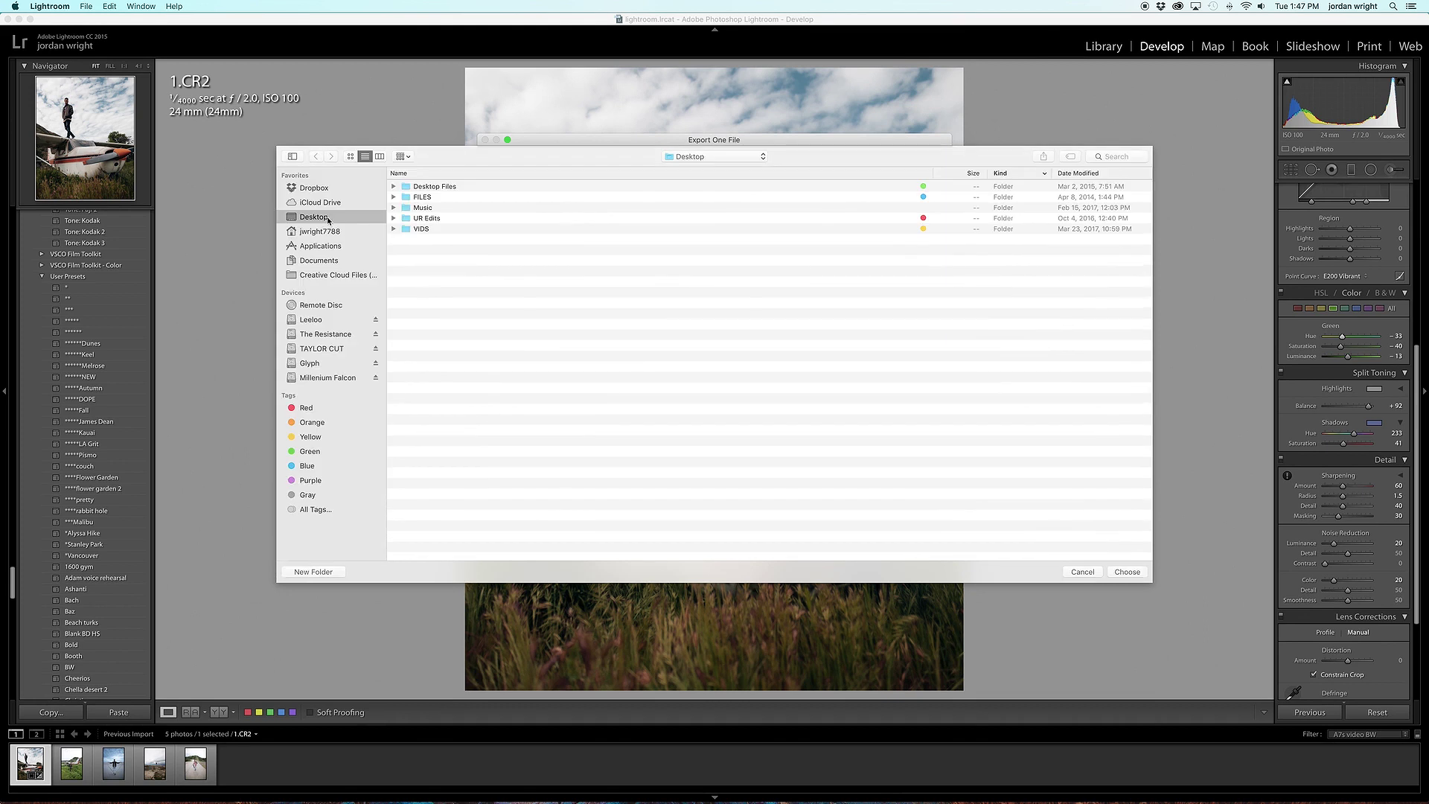
{"action": "left_click", "coordinate": [1126, 574]}
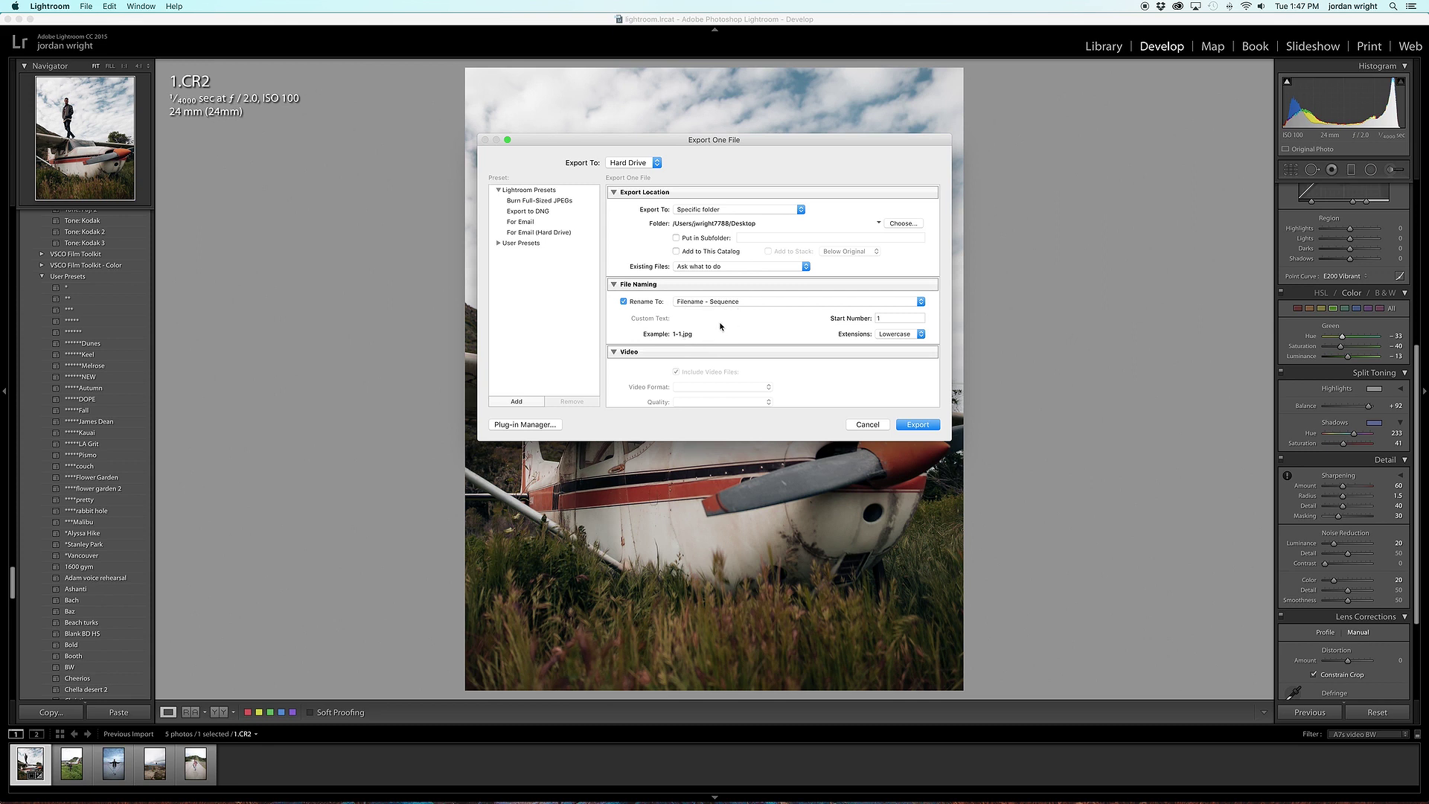
{"action": "scroll", "coordinate": [724, 347], "scroll_direction": "down", "scroll_amount": 8}
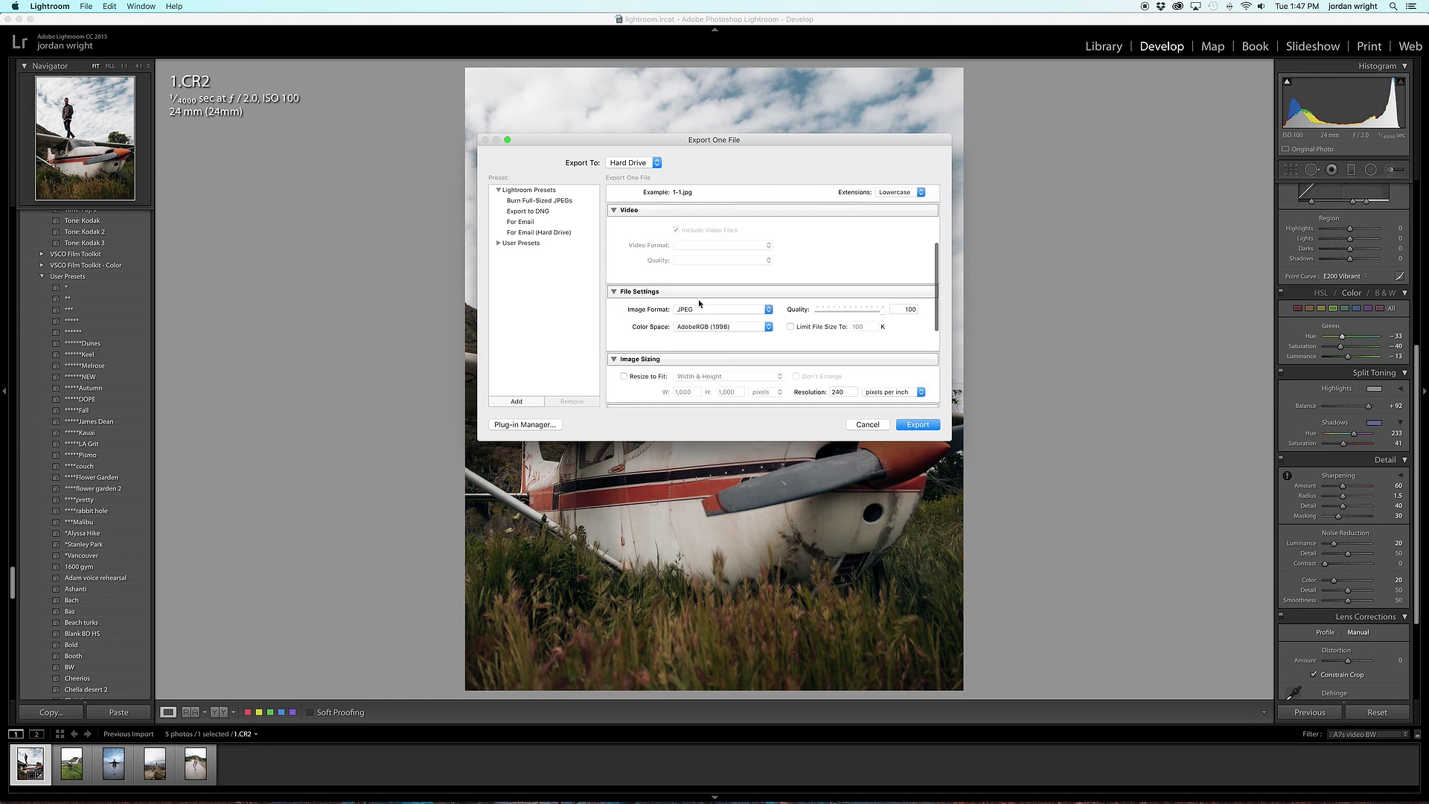
{"action": "scroll", "coordinate": [711, 274], "scroll_direction": "down", "scroll_amount": 2}
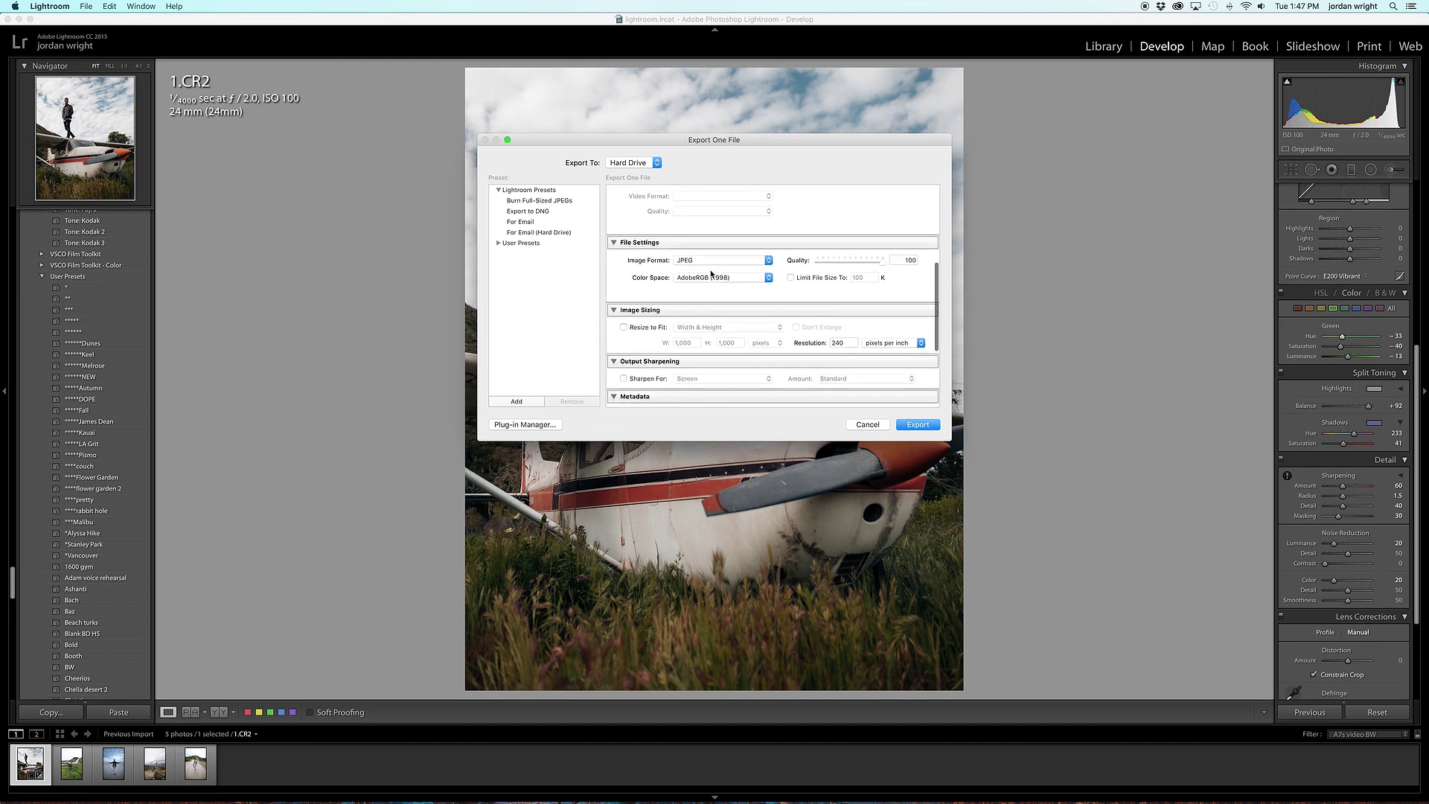
Export the photo as a JPEG in AdobeRGB (1998) colour space
{"action": "left_click", "coordinate": [713, 256]}
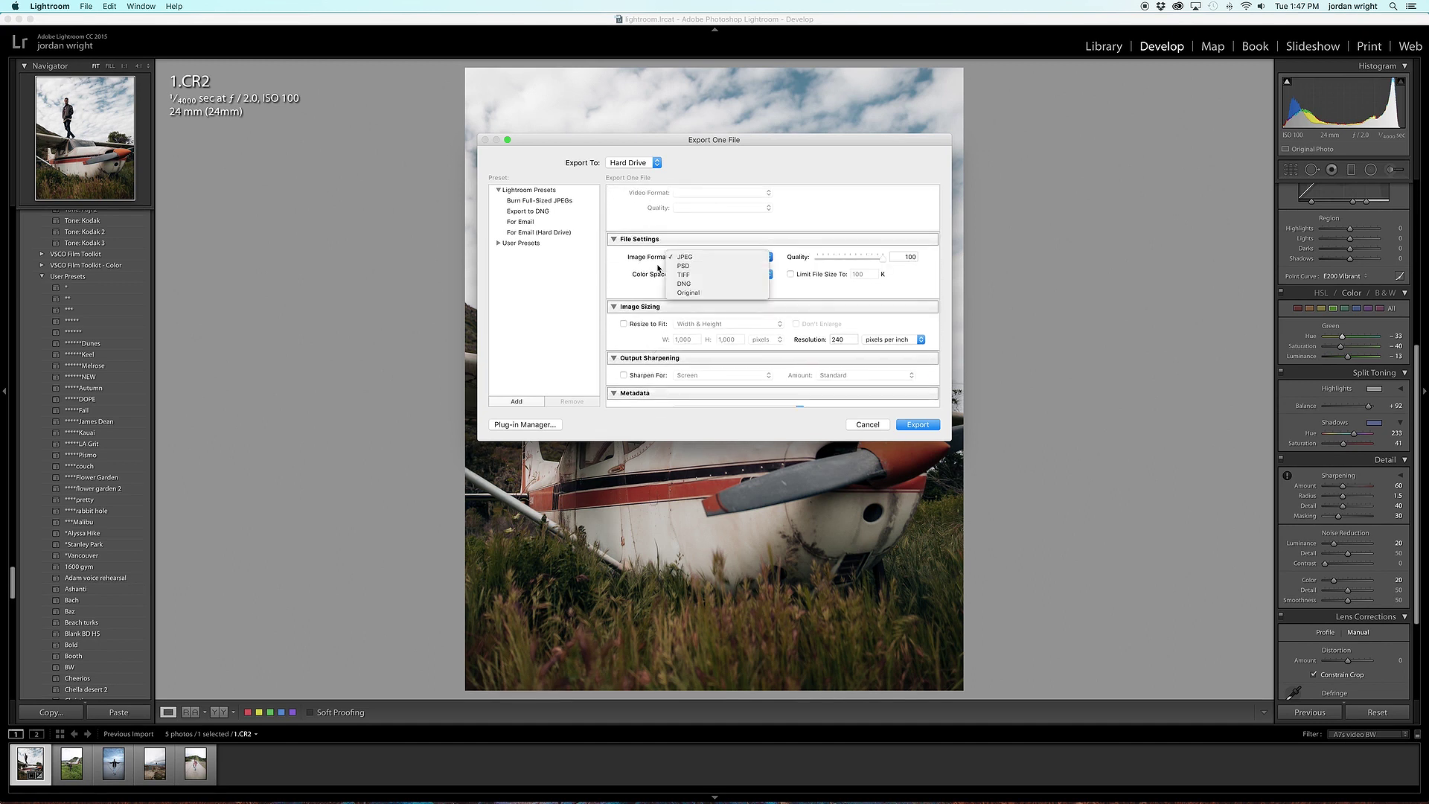
{"action": "left_click", "coordinate": [712, 258]}
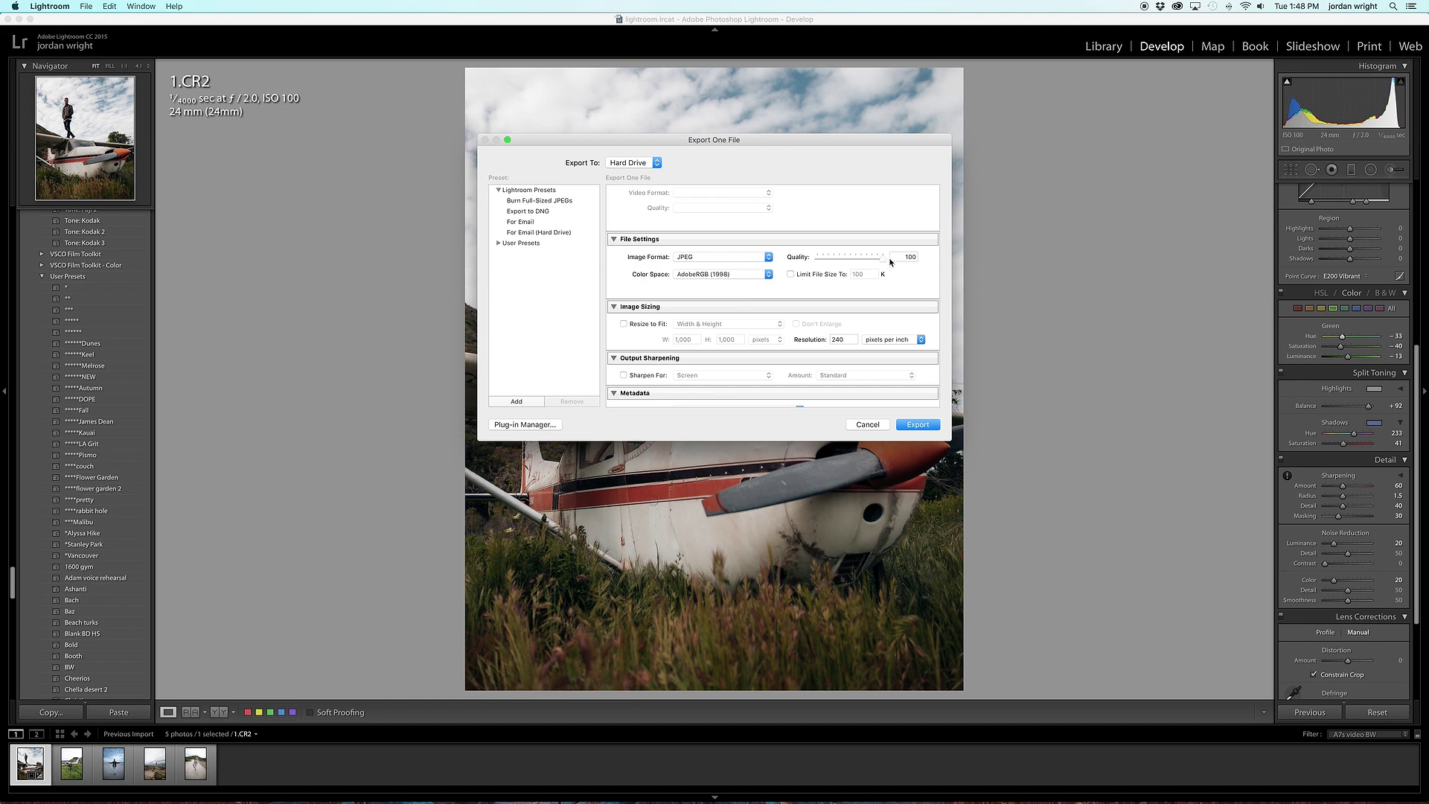
{"action": "left_click", "coordinate": [703, 278]}
{"action": "left_click", "coordinate": [734, 276]}
{"action": "left_click", "coordinate": [917, 426]}
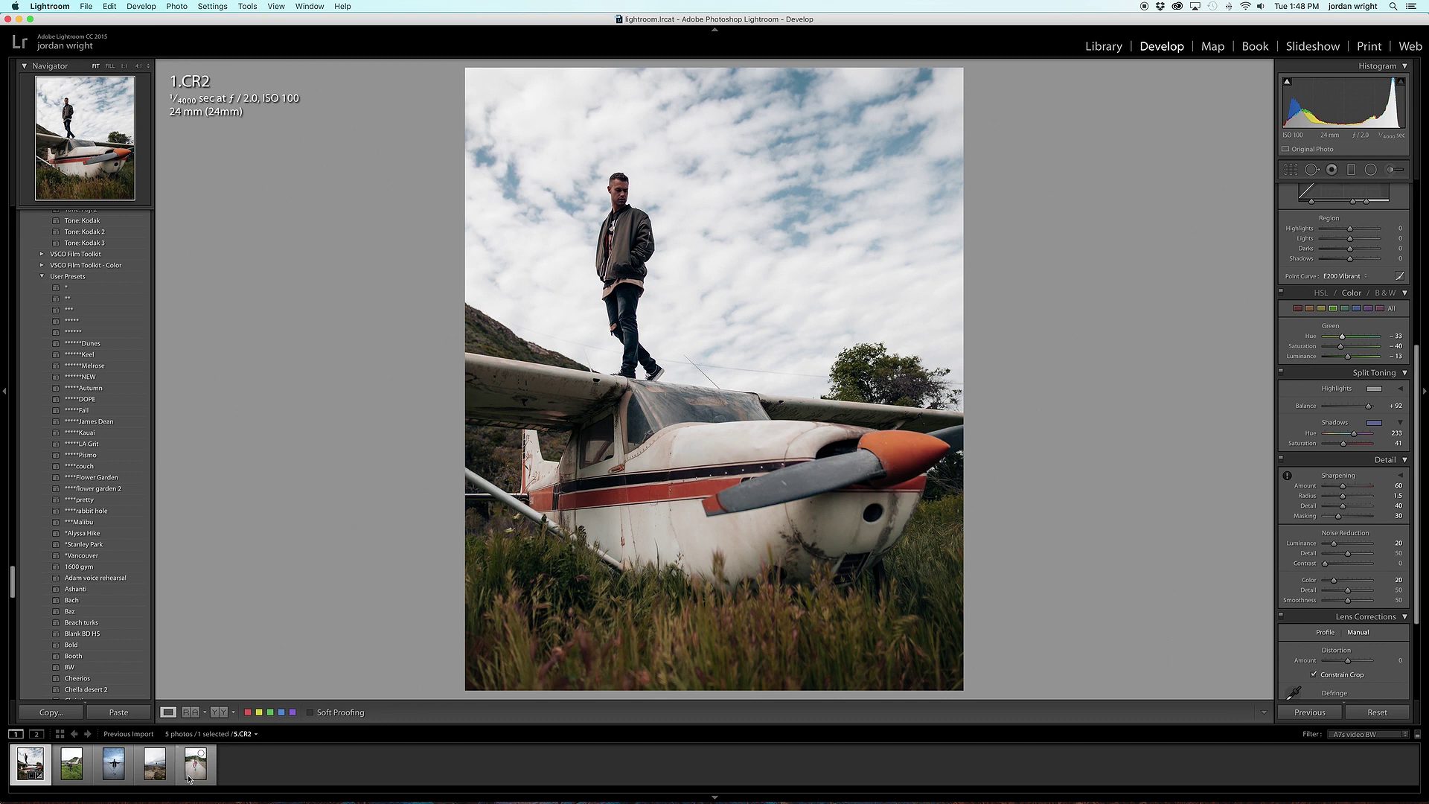
{"action": "left_click", "coordinate": [155, 763]}
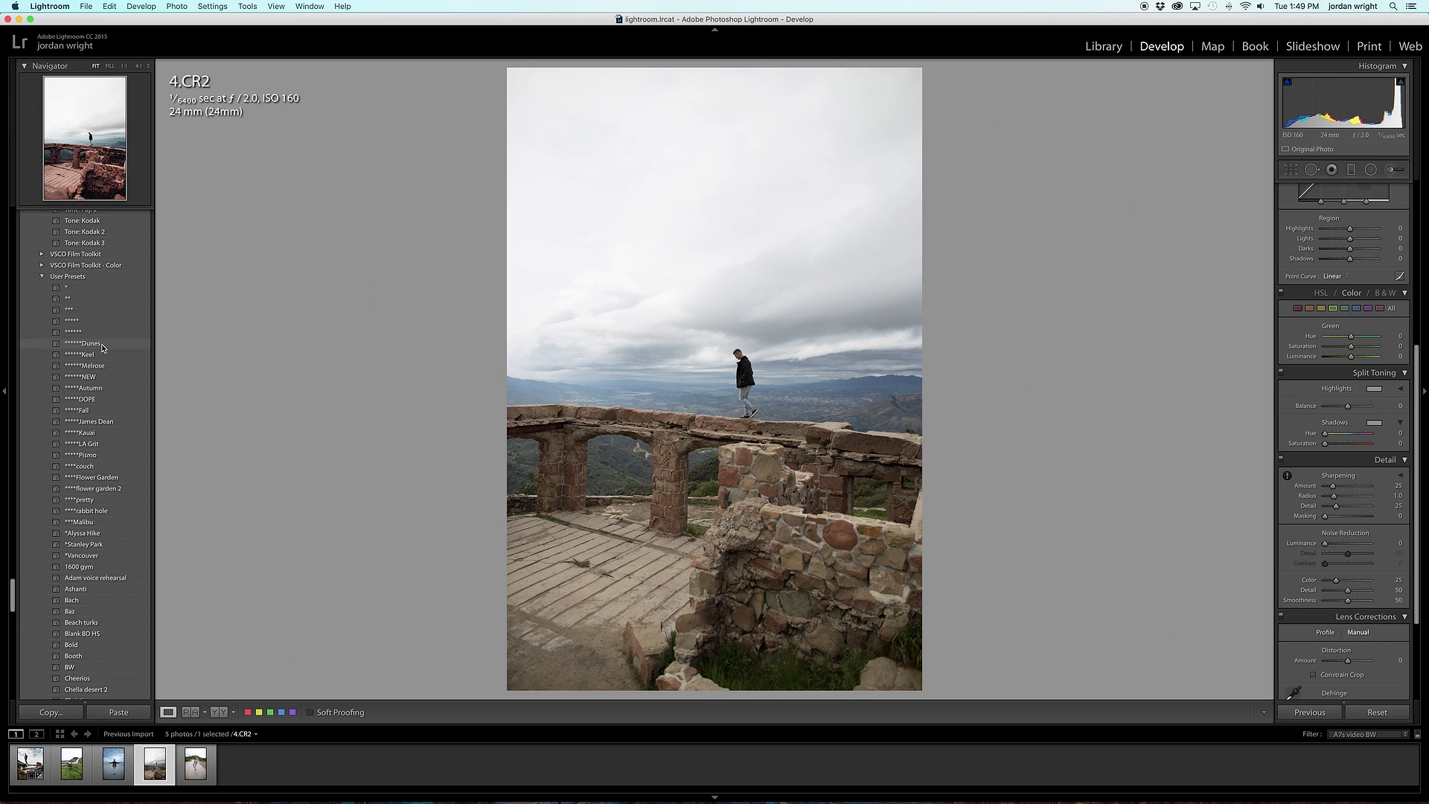
Apply the Dunes user preset to 4.CR2 for warmer tones
{"action": "left_click", "coordinate": [102, 344]}
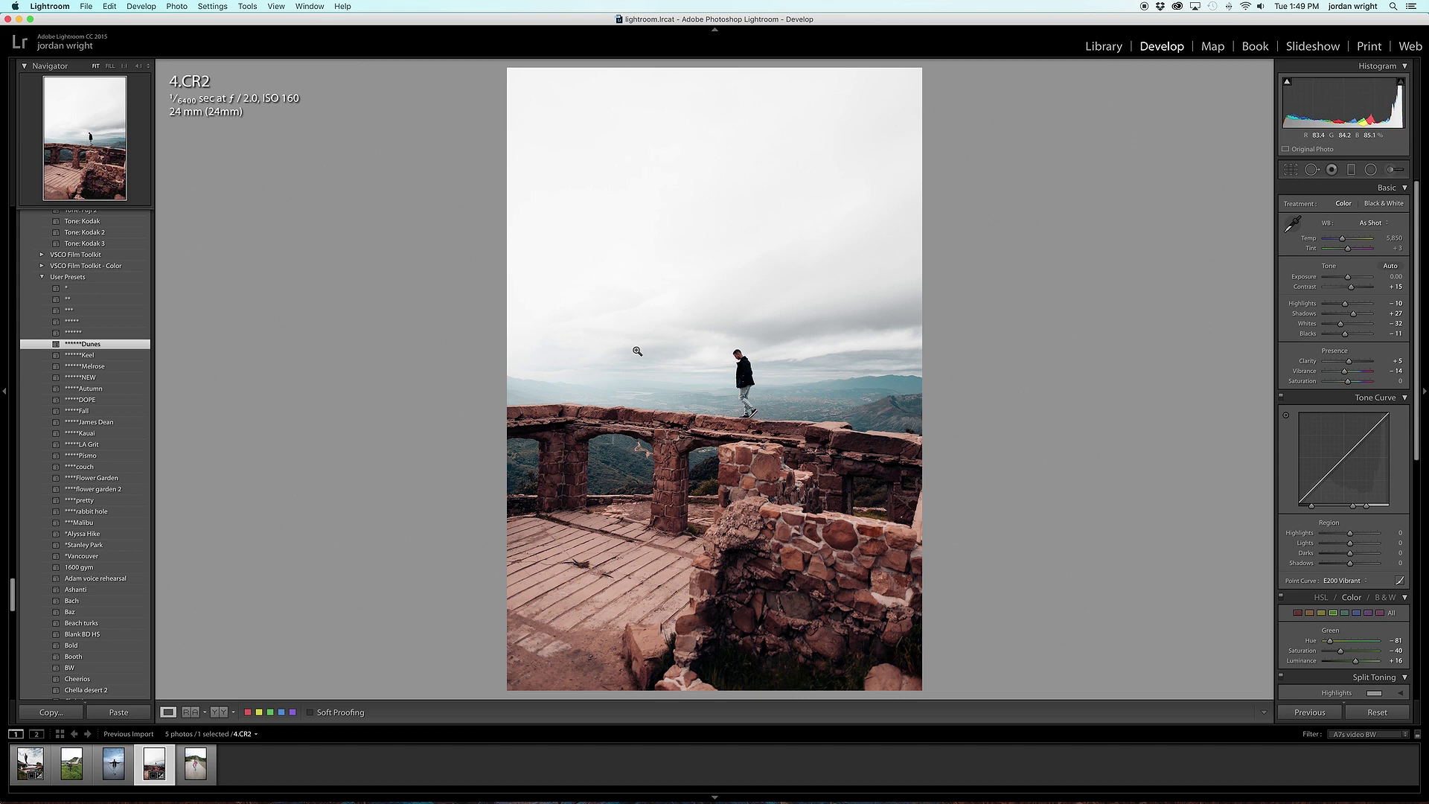
Crop 4.CR2 to a custom 5 x 4 aspect ratio and straighten it by about -1.96°
{"action": "left_click", "coordinate": [1291, 171]}
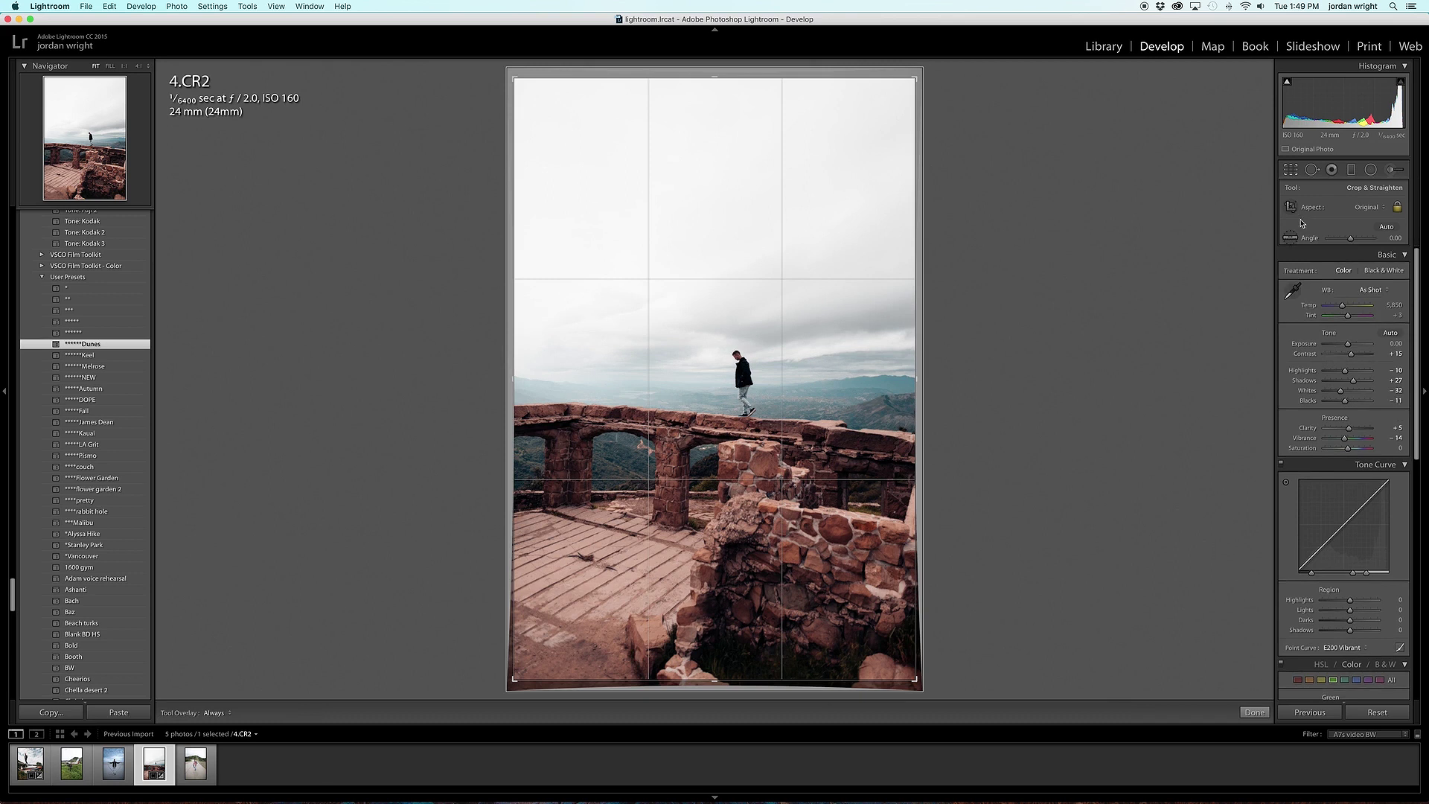
{"action": "left_click", "coordinate": [1373, 210]}
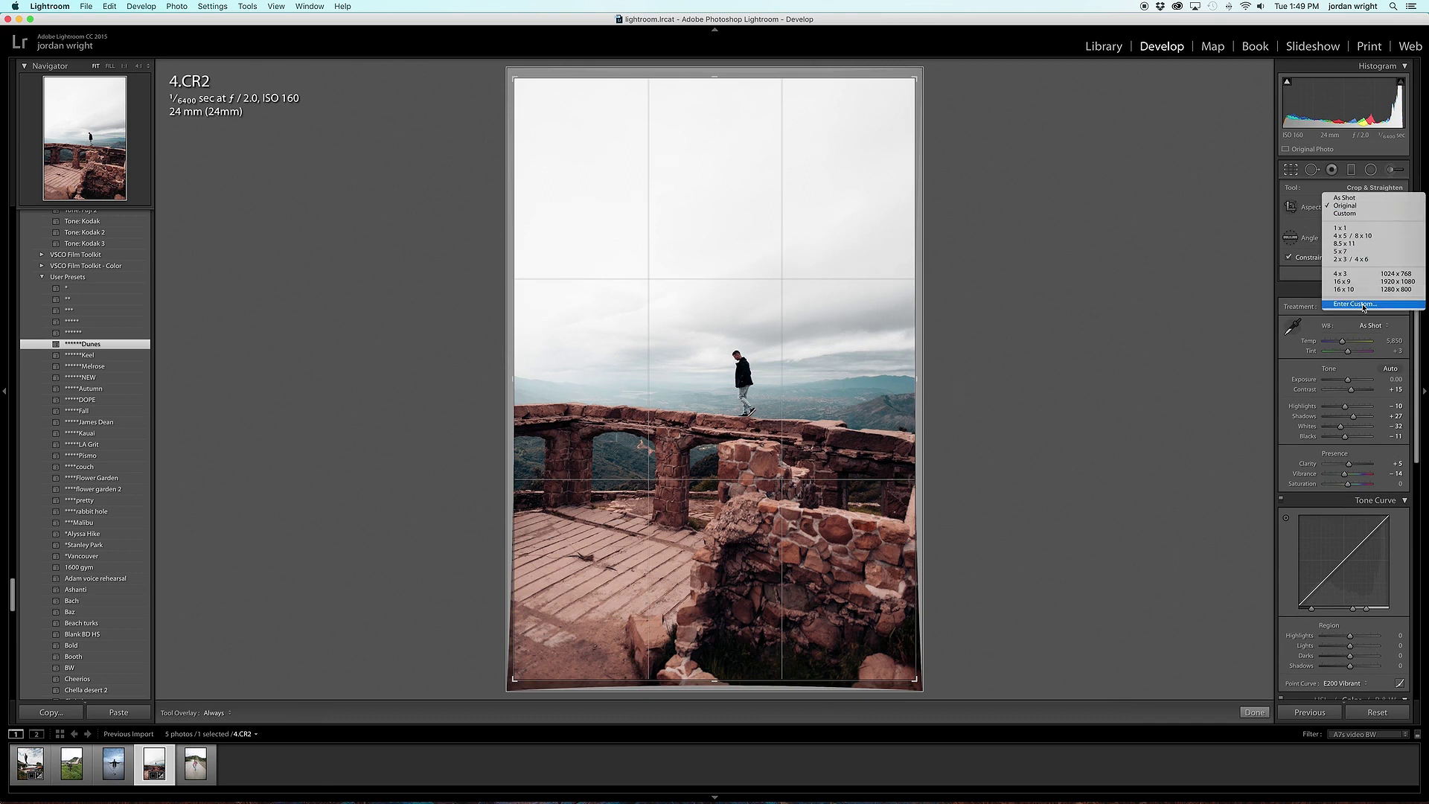
{"action": "left_click", "coordinate": [1364, 304]}
{"action": "type", "text": "5"}
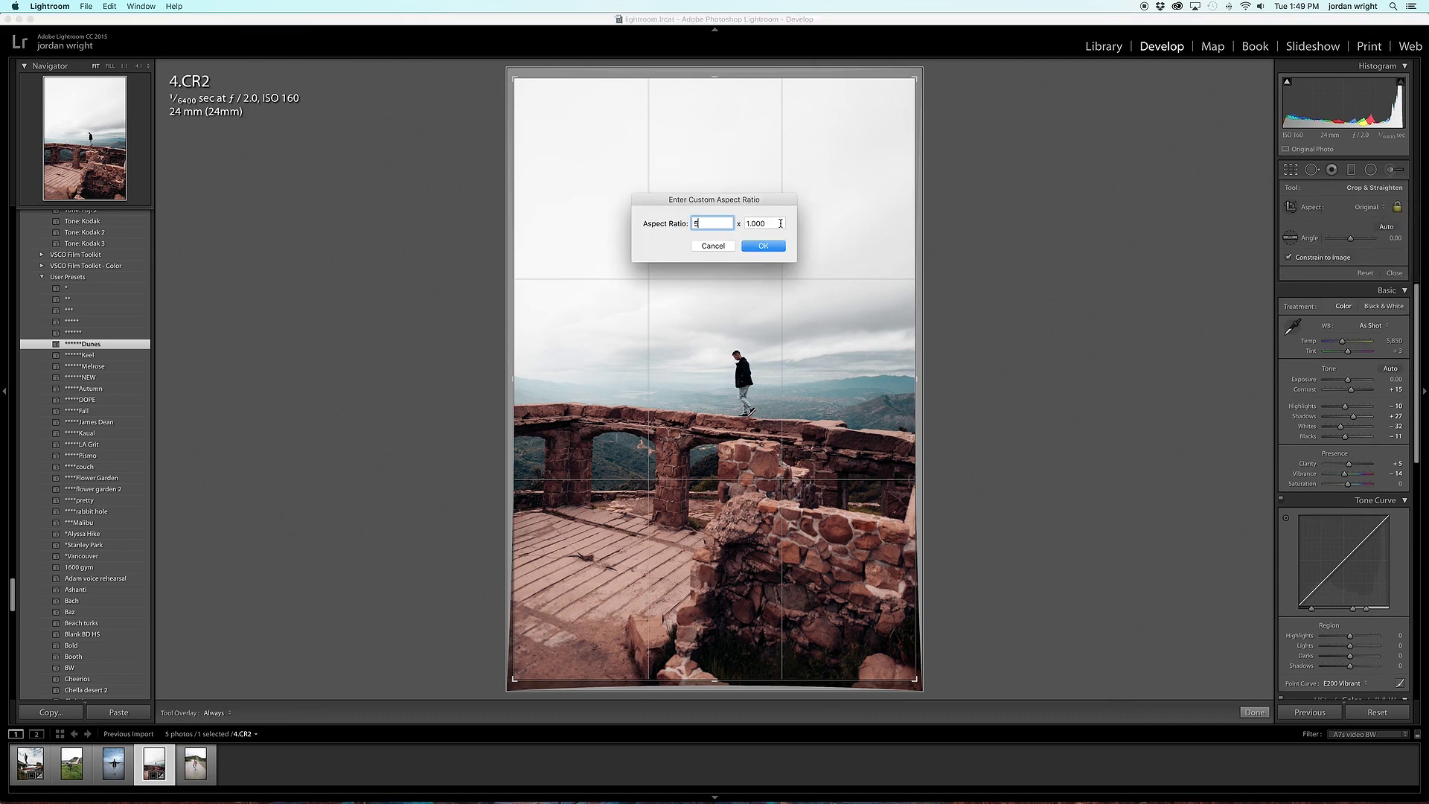
{"action": "key", "text": "Tab"}
{"action": "type", "text": "4"}
{"action": "left_click", "coordinate": [763, 246]}
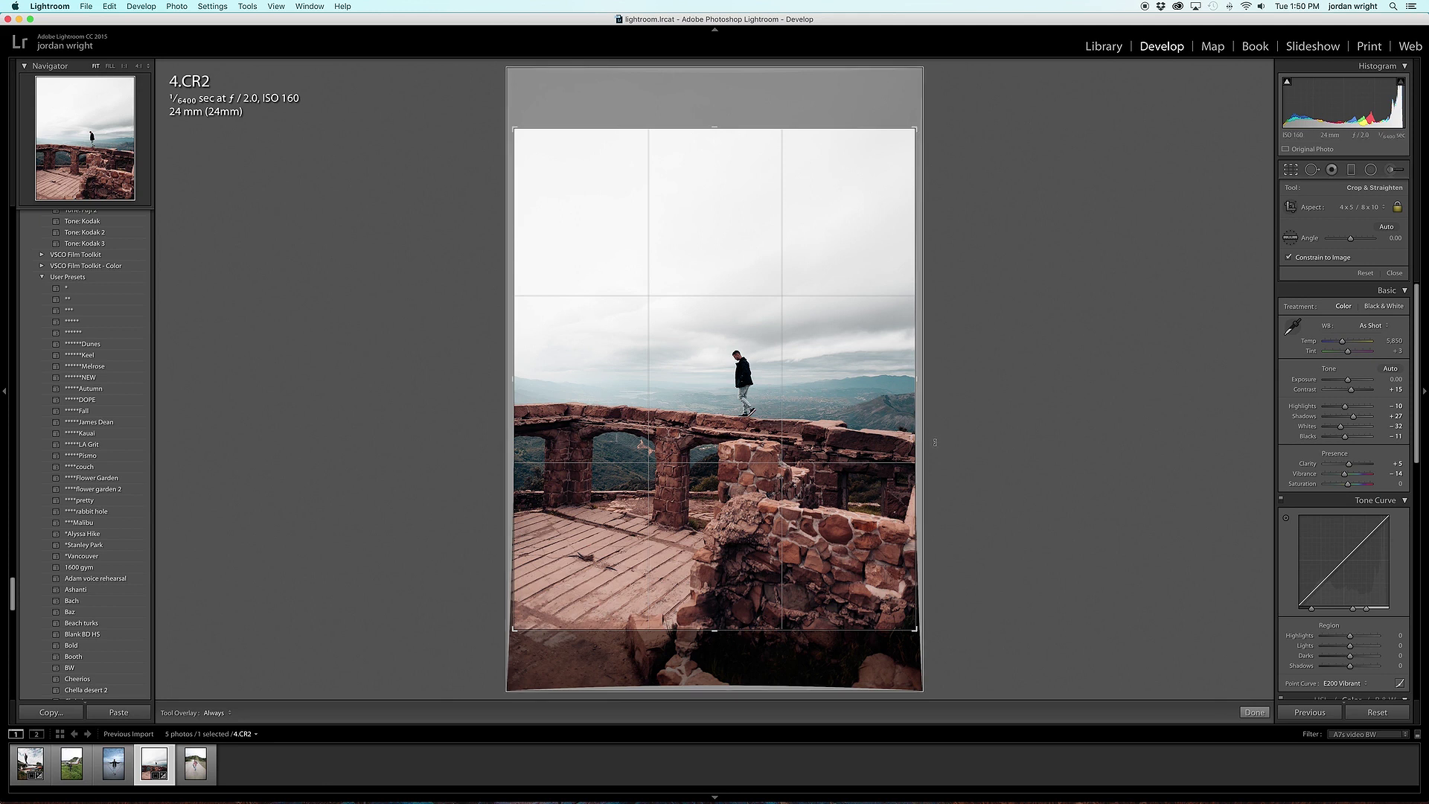
{"action": "left_click_drag", "start_coordinate": [935, 446], "coordinate": [939, 439]}
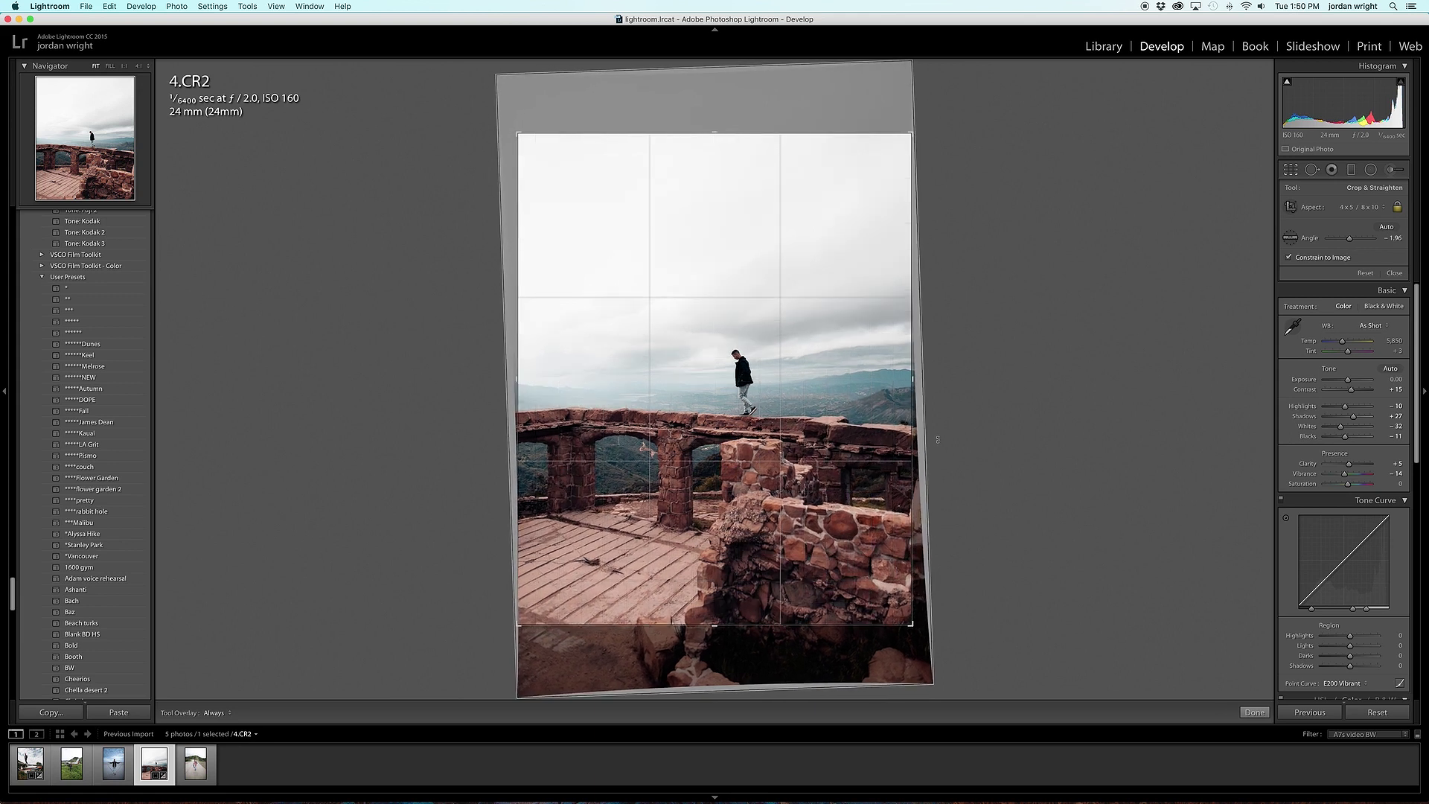
{"action": "left_click", "coordinate": [1253, 712]}
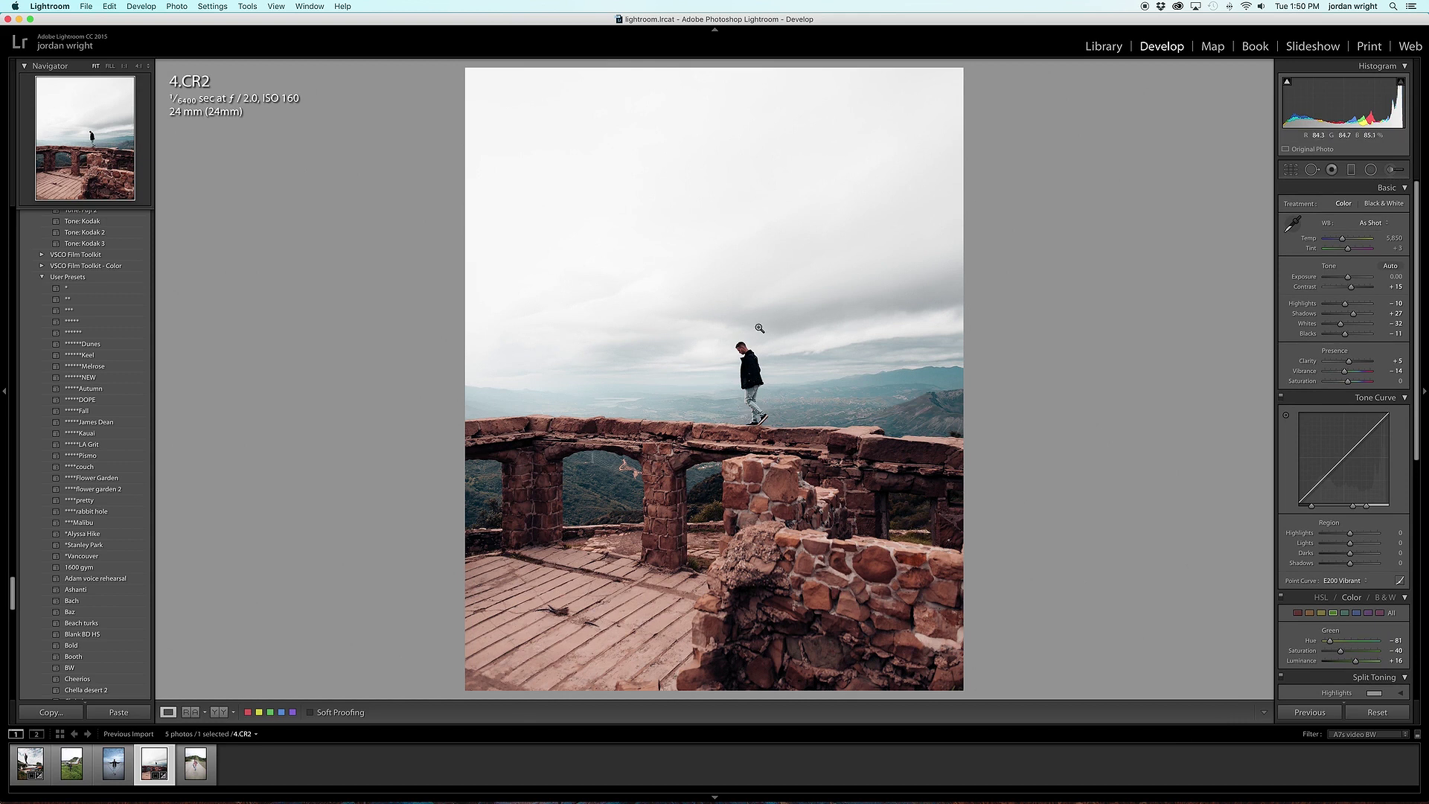
Lower the crop's top edge and reposition the photo so the man and ruins fill the frame
{"action": "left_click", "coordinate": [1291, 169]}
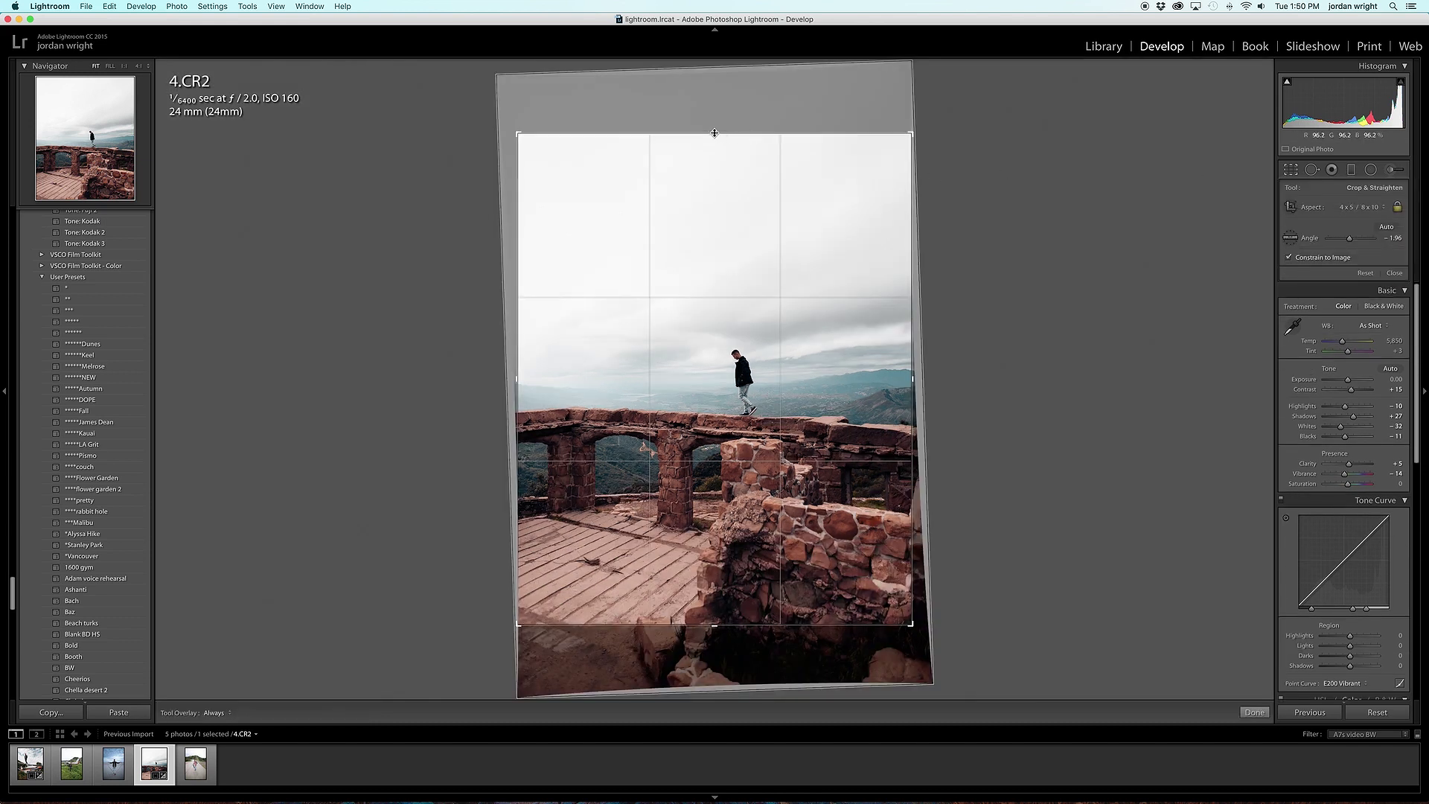
{"action": "left_click_drag", "start_coordinate": [715, 134], "coordinate": [715, 154]}
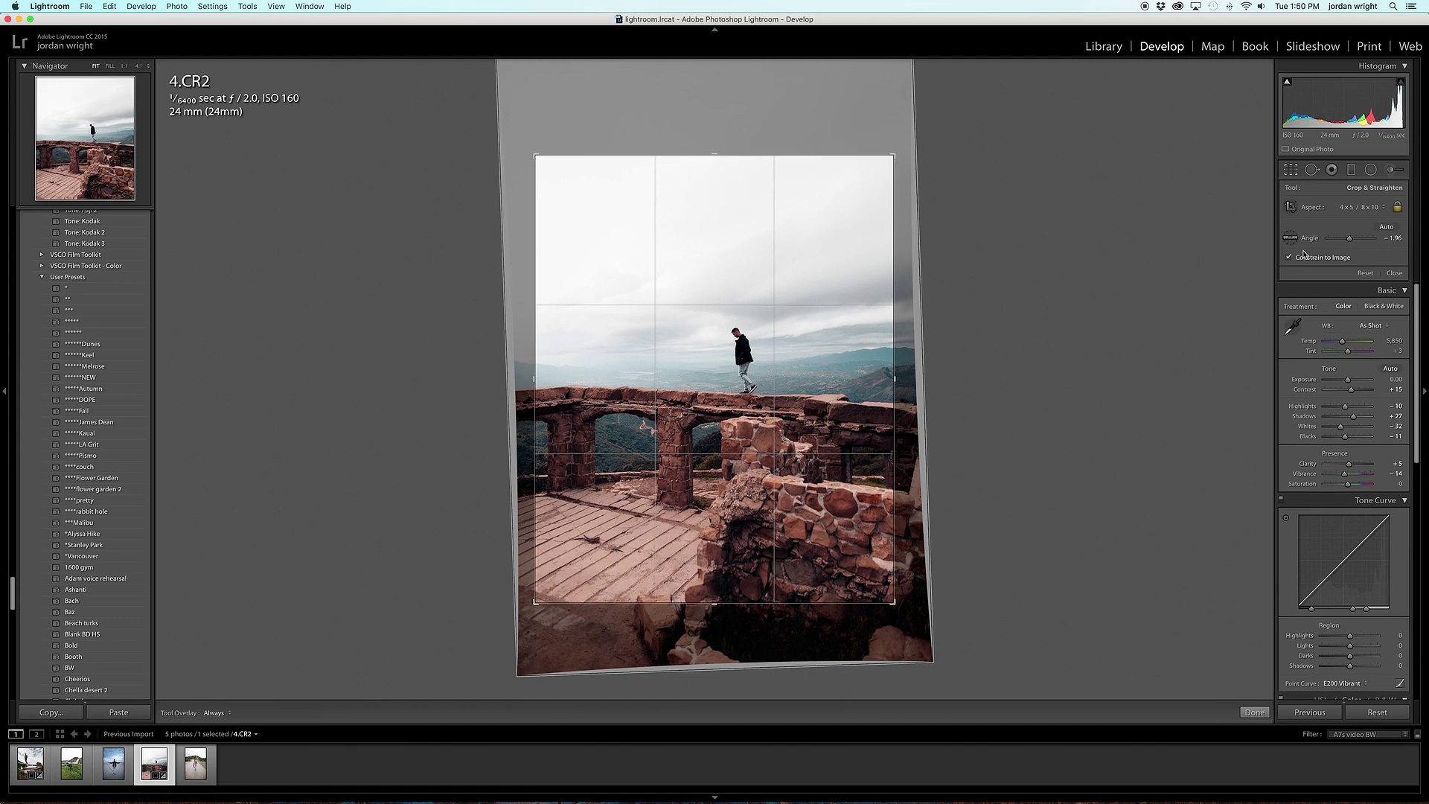
{"action": "mouse_move", "coordinate": [716, 155]}
{"action": "left_mouse_down"}
{"action": "mouse_move", "coordinate": [715, 128]}
{"action": "mouse_move", "coordinate": [724, 175]}
{"action": "mouse_move", "coordinate": [718, 121]}
{"action": "mouse_move", "coordinate": [720, 170]}
{"action": "left_mouse_up"}
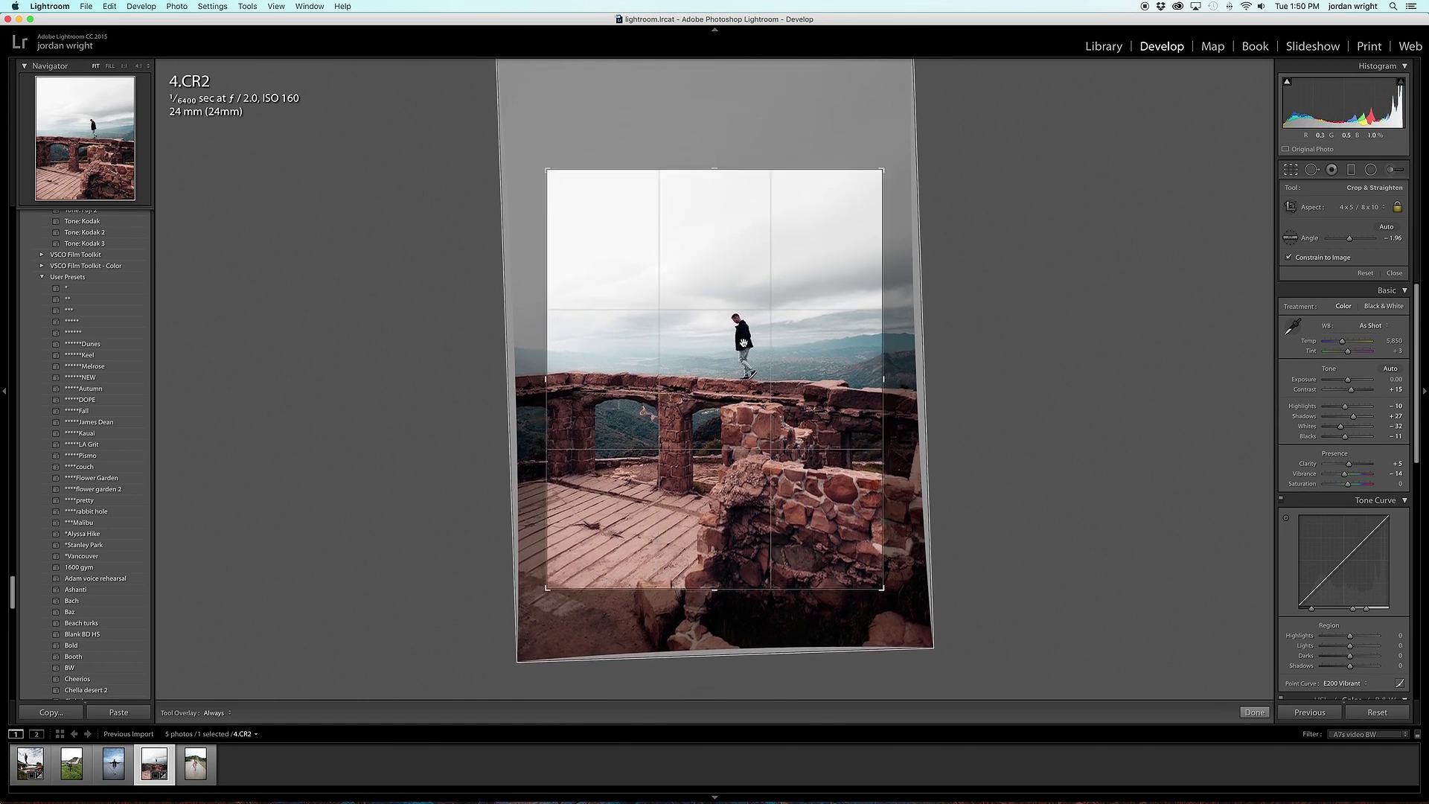
{"action": "left_click_drag", "start_coordinate": [743, 343], "coordinate": [742, 390]}
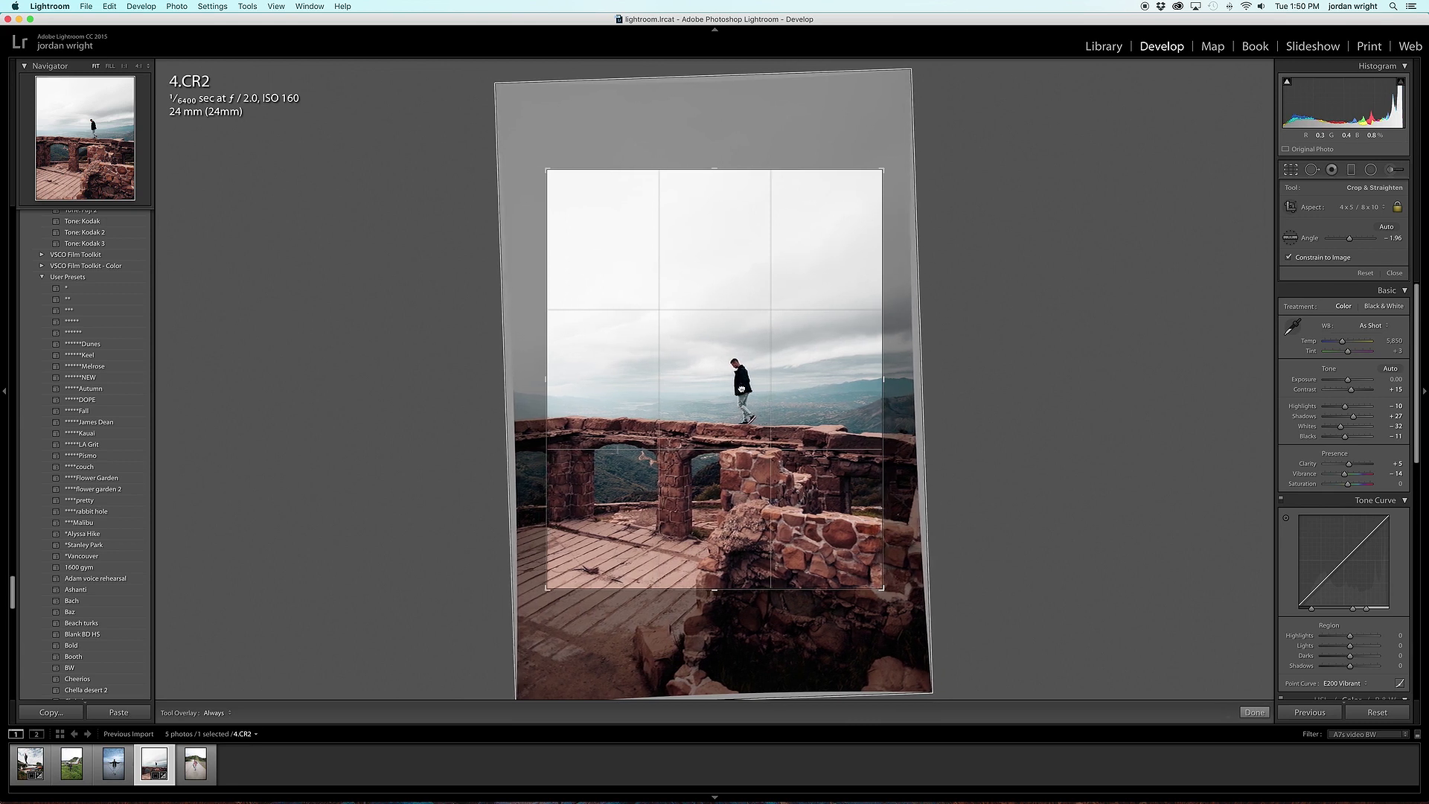
{"action": "left_click", "coordinate": [1256, 713]}
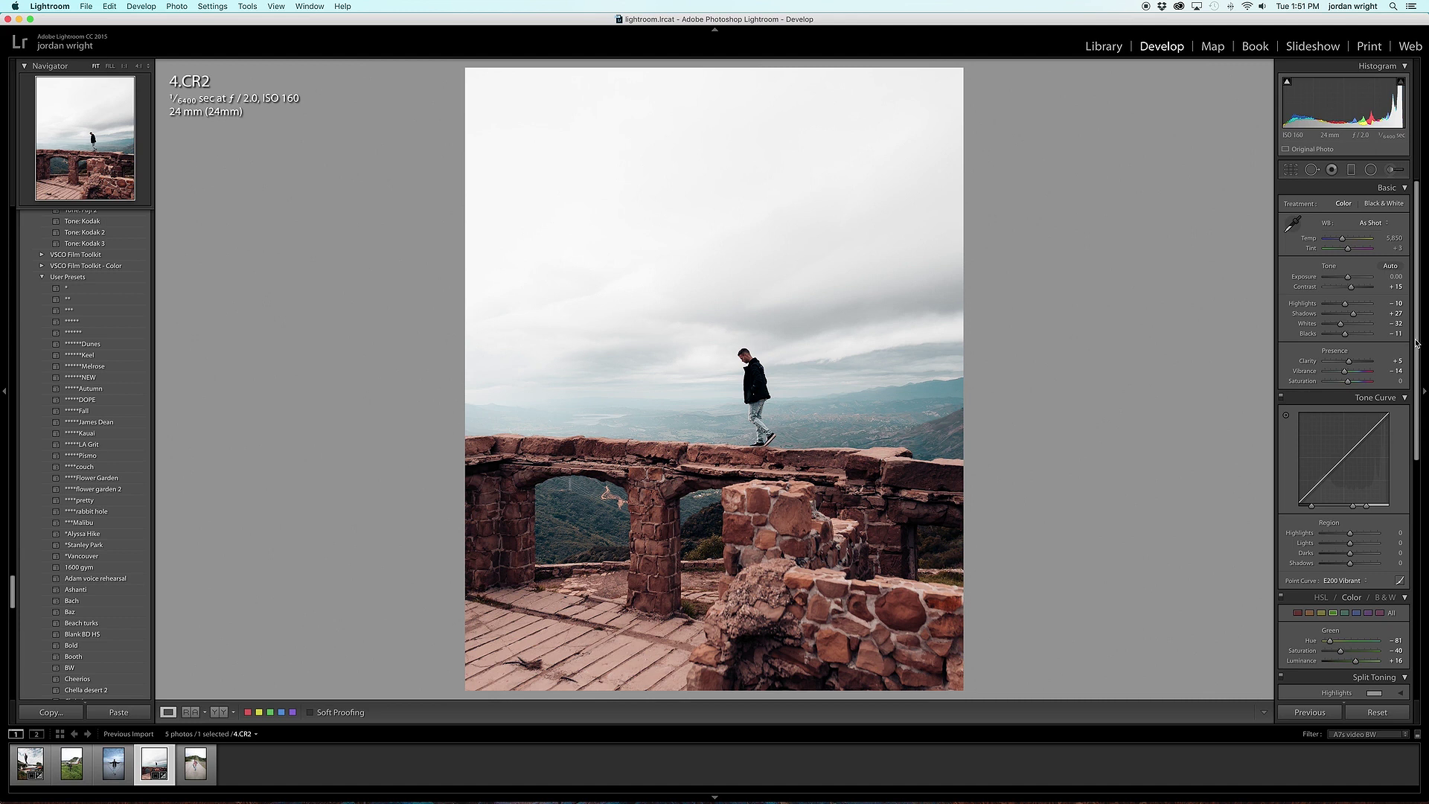
In Lens Corrections Manual, set Distortion to +20 and Vignetting Amount from +24 to +44
{"action": "left_click_drag", "start_coordinate": [1417, 342], "coordinate": [1427, 594]}
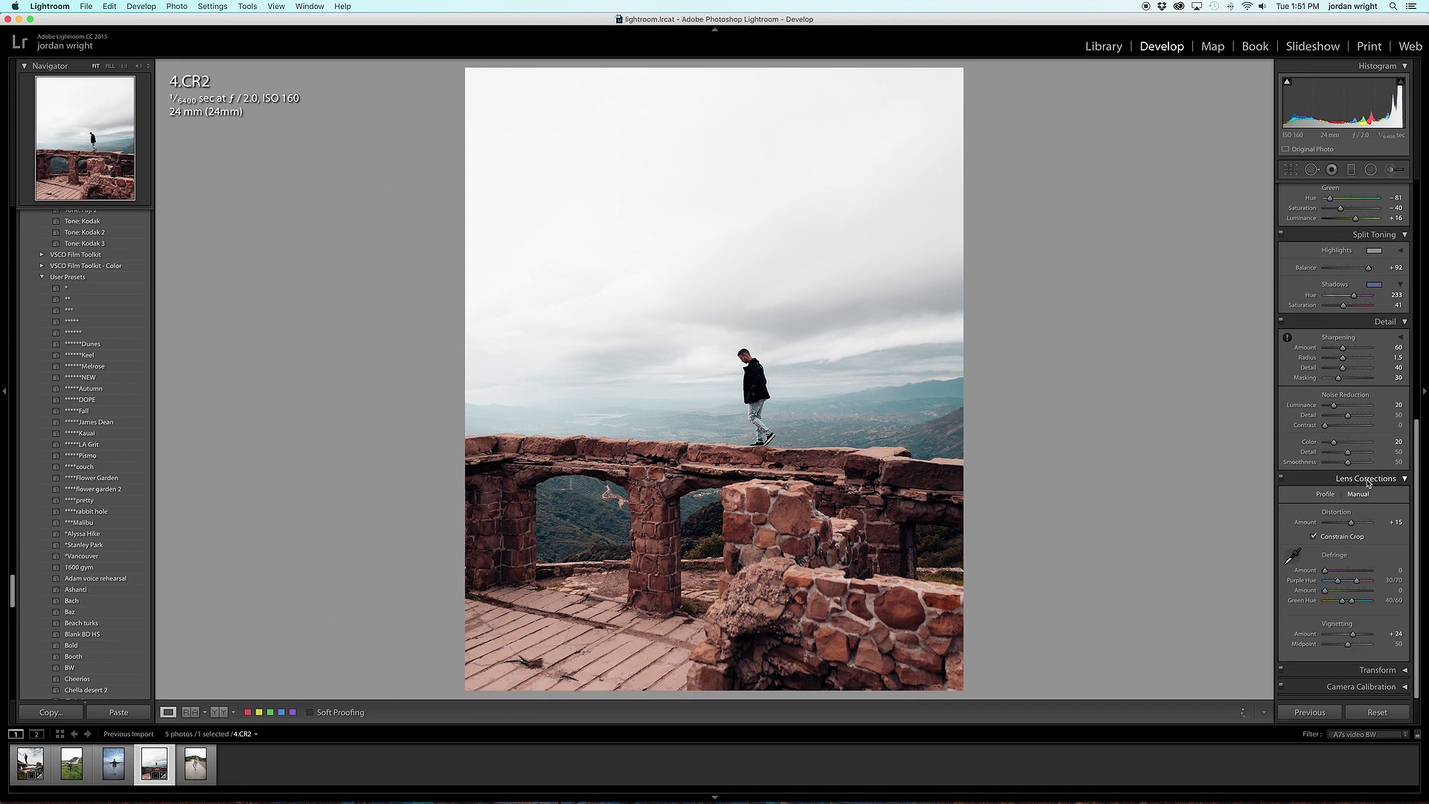
{"action": "left_click_drag", "start_coordinate": [1350, 522], "coordinate": [1352, 521]}
{"action": "left_click", "coordinate": [1338, 524]}
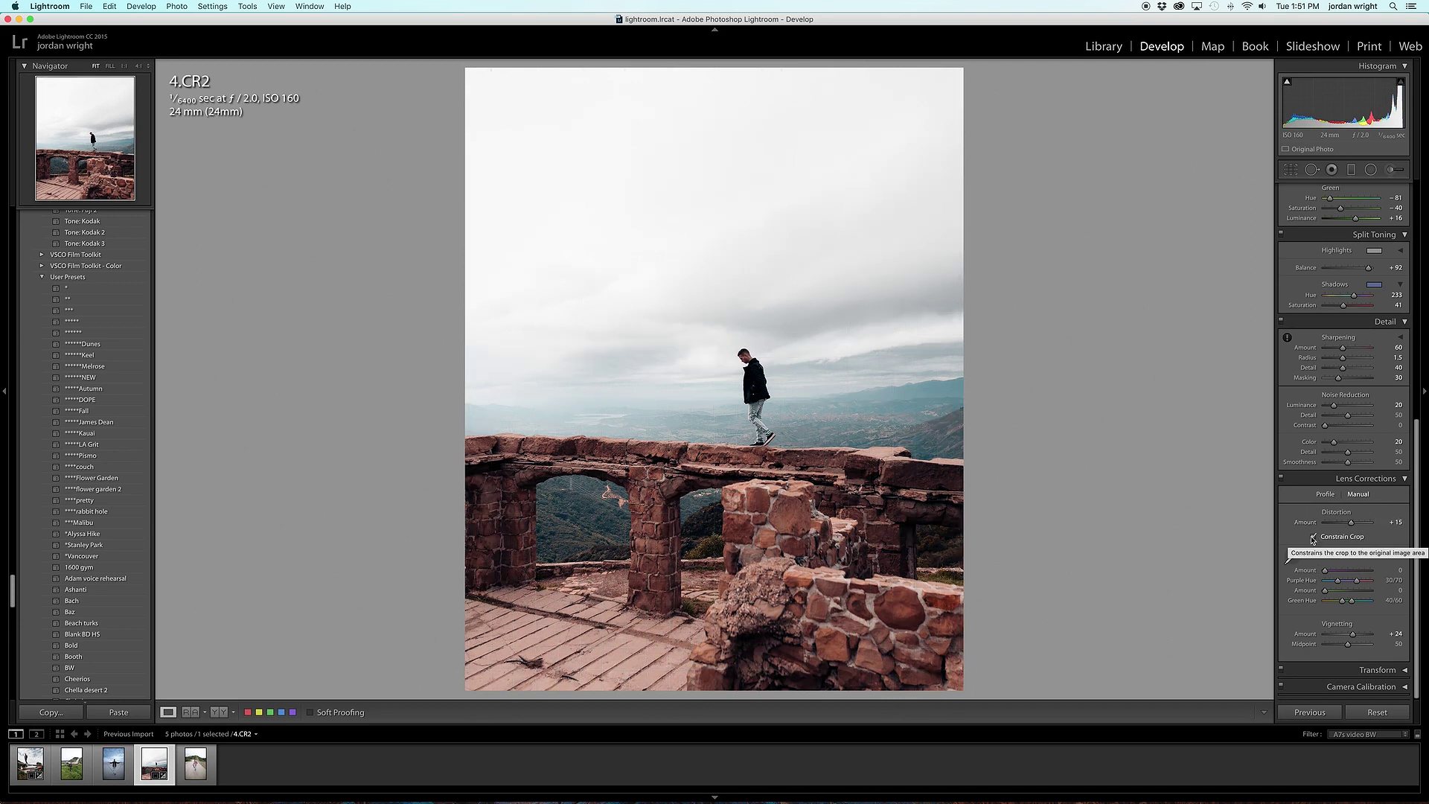
{"action": "mouse_move", "coordinate": [1351, 523]}
{"action": "left_mouse_down"}
{"action": "mouse_move", "coordinate": [1365, 526]}
{"action": "mouse_move", "coordinate": [1335, 524]}
{"action": "mouse_move", "coordinate": [1352, 525]}
{"action": "left_mouse_up"}
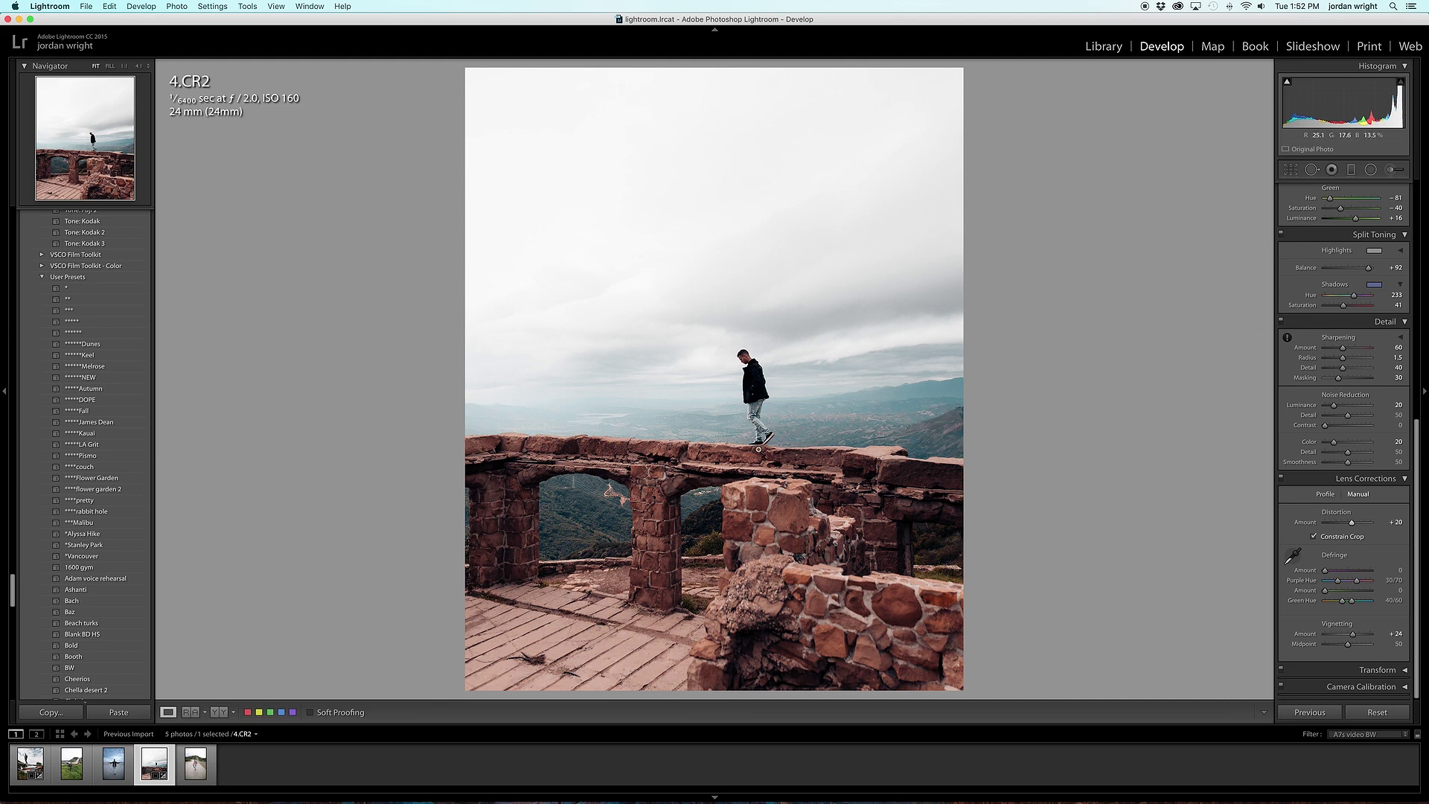
{"action": "left_click", "coordinate": [1362, 527]}
{"action": "left_click_drag", "start_coordinate": [1353, 634], "coordinate": [1357, 635]}
{"action": "left_click", "coordinate": [1371, 170]}
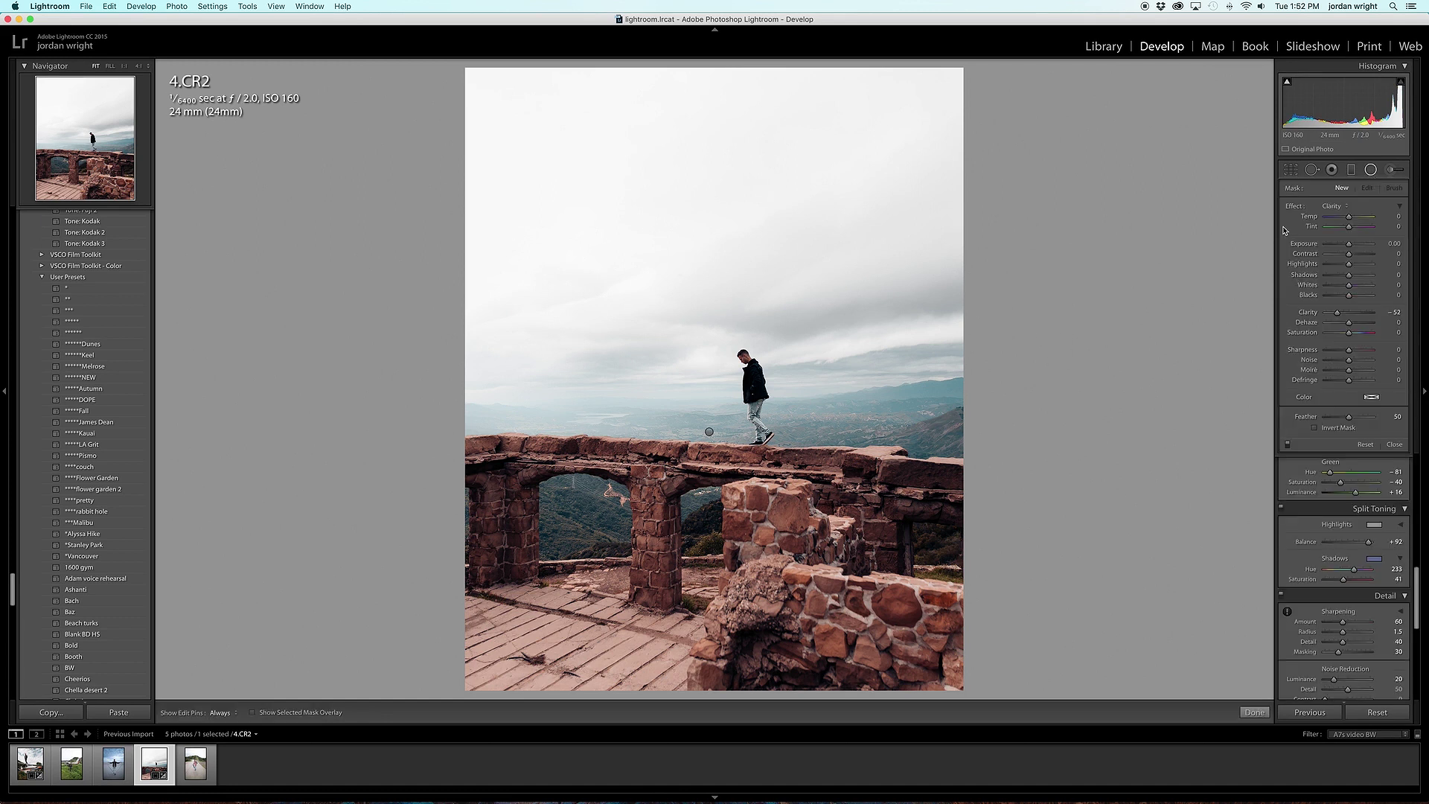
Draw a Clarity-effect radial filter around the walking man, compare it on and off, and commit it
{"action": "left_click", "coordinate": [1334, 206]}
{"action": "left_click", "coordinate": [1340, 206]}
{"action": "left_click_drag", "start_coordinate": [744, 380], "coordinate": [794, 464]}
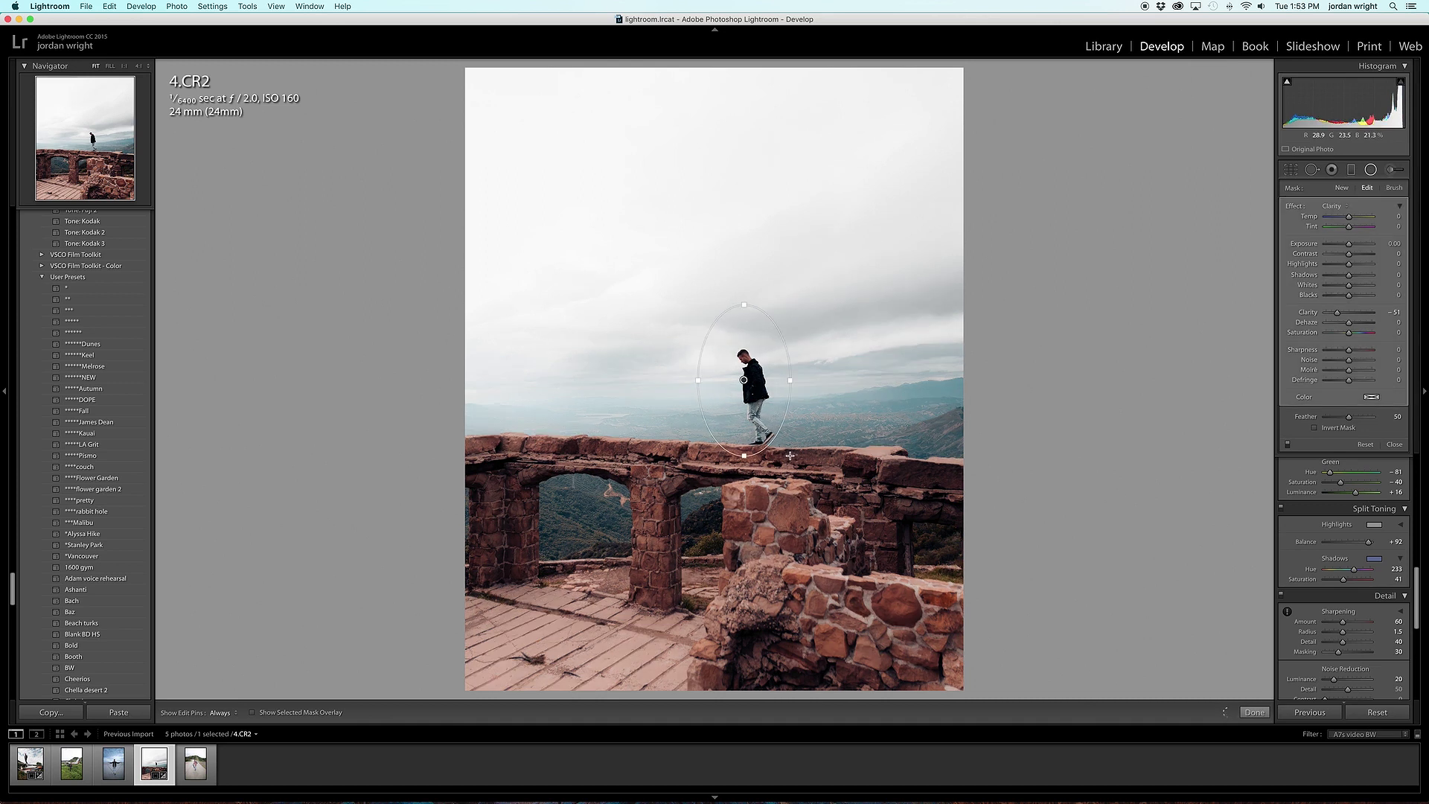
{"action": "left_click_drag", "start_coordinate": [759, 404], "coordinate": [762, 407]}
{"action": "left_click", "coordinate": [1289, 446]}
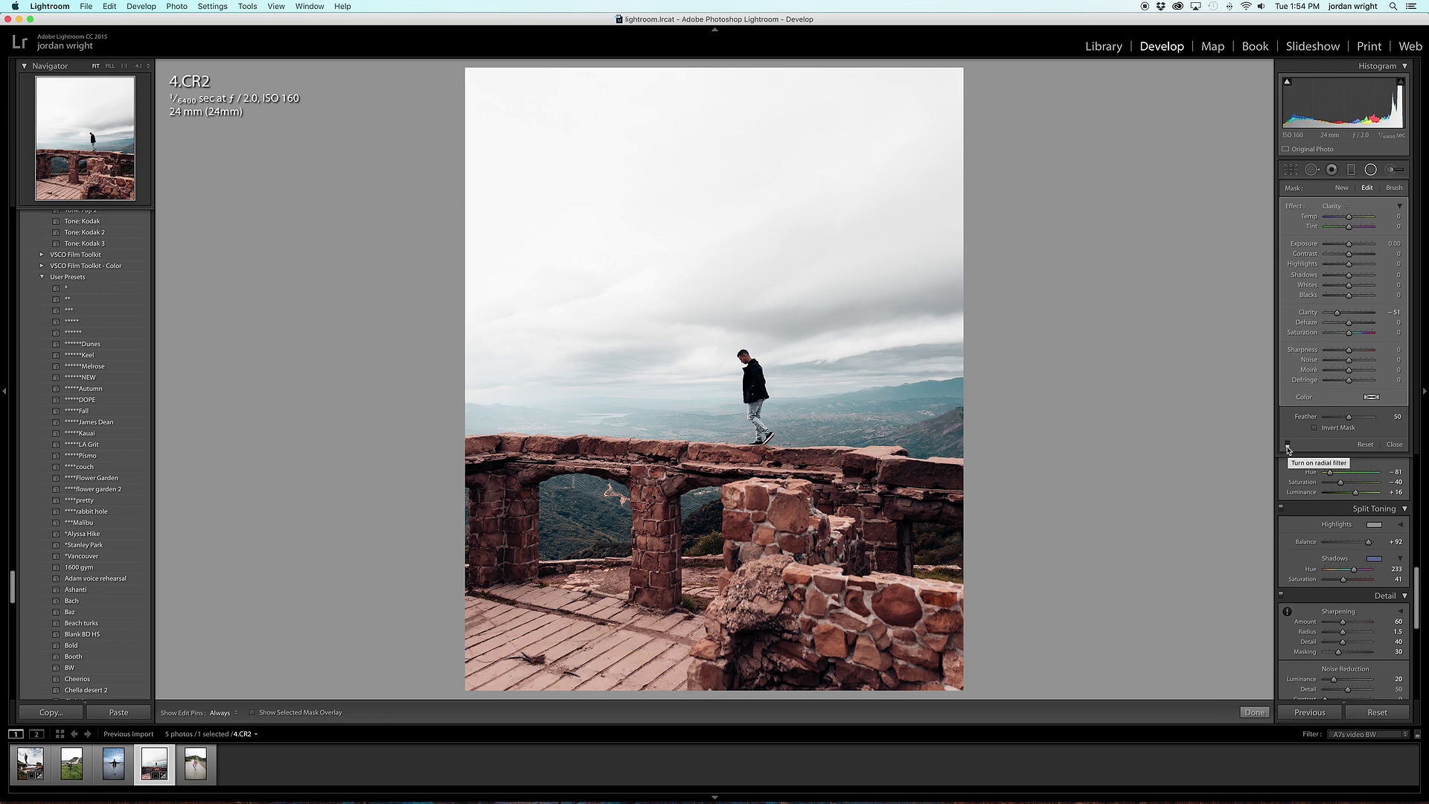
{"action": "left_click", "coordinate": [1288, 447]}
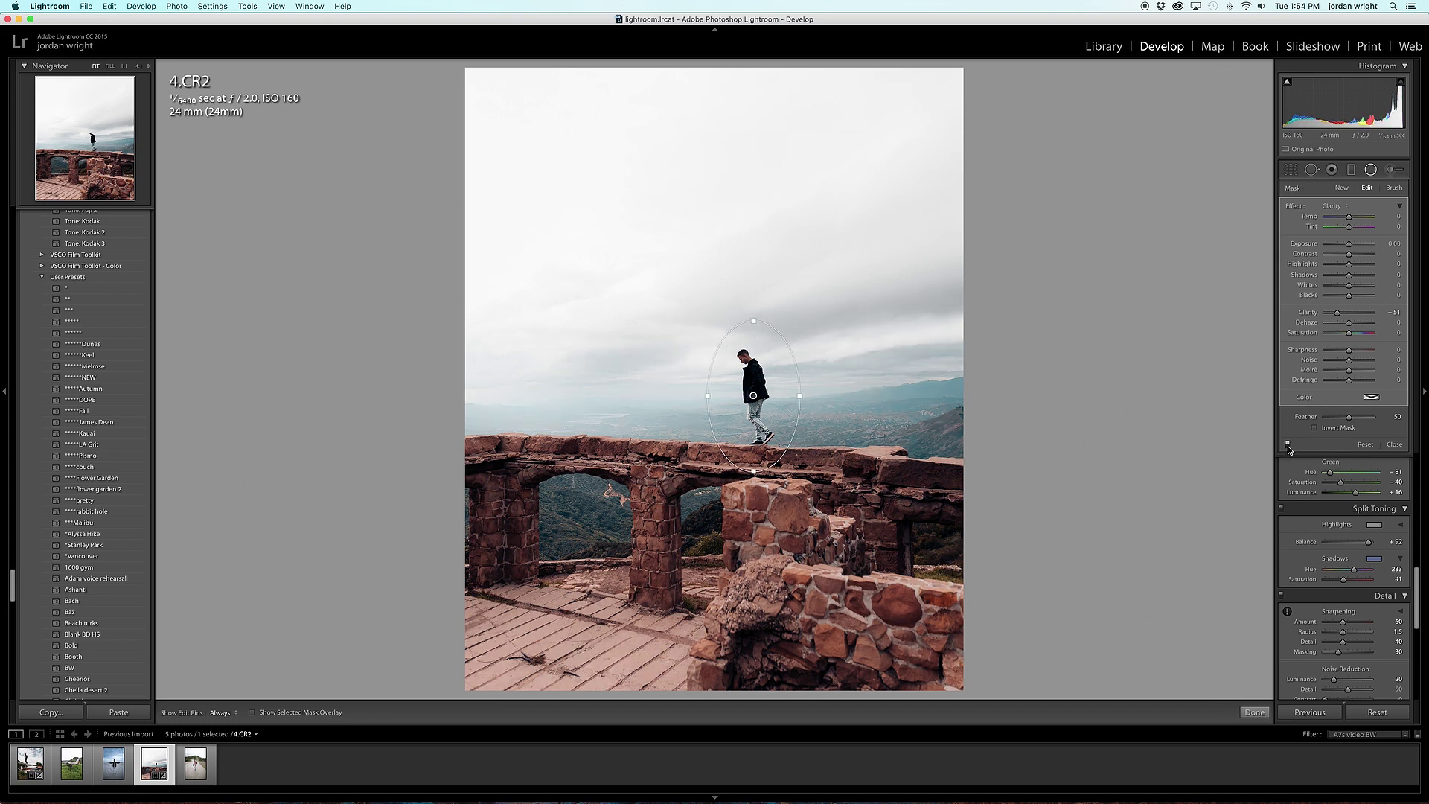
{"action": "left_click", "coordinate": [1259, 714]}
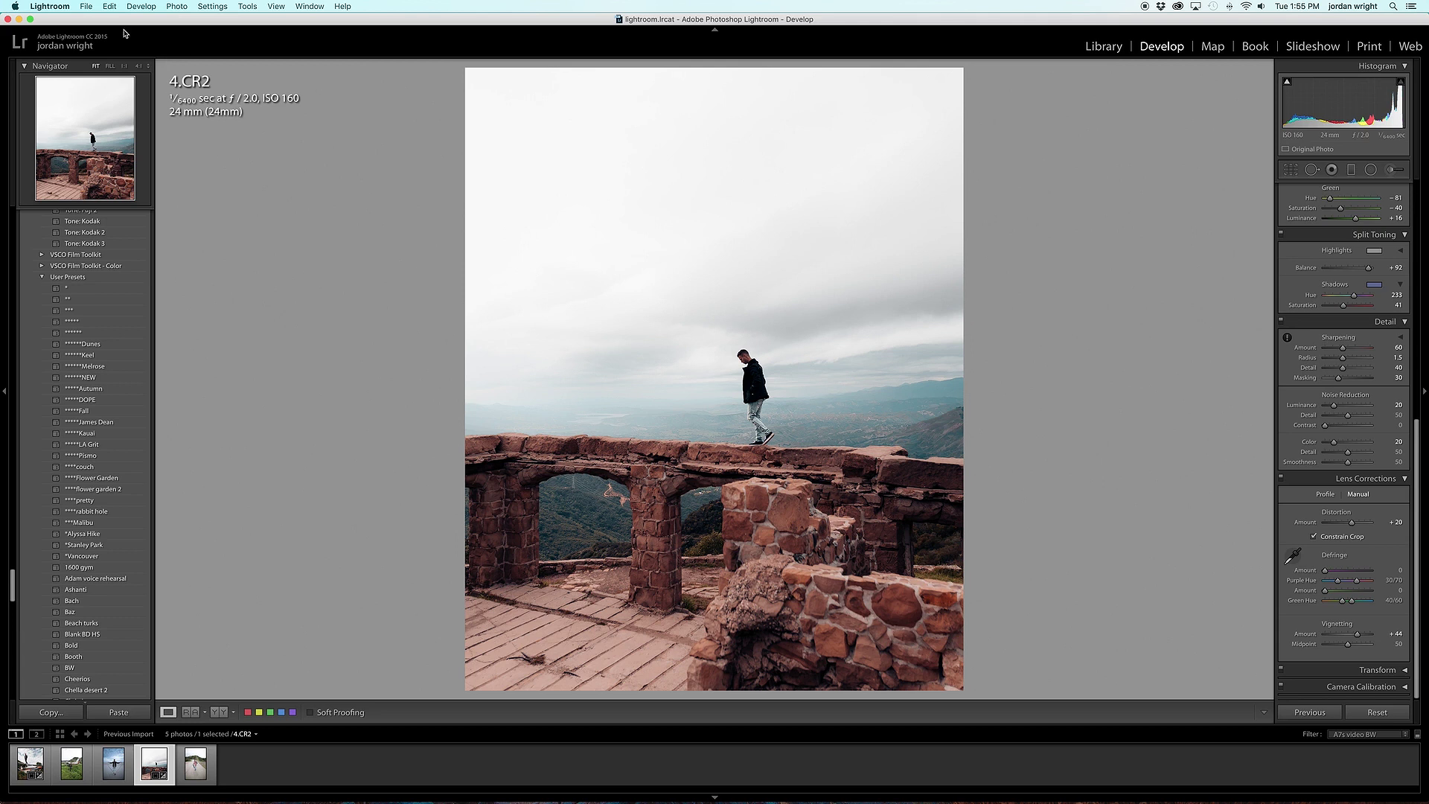
Export the edited 4.CR2 using Export with Previous settings
{"action": "left_click", "coordinate": [92, 7]}
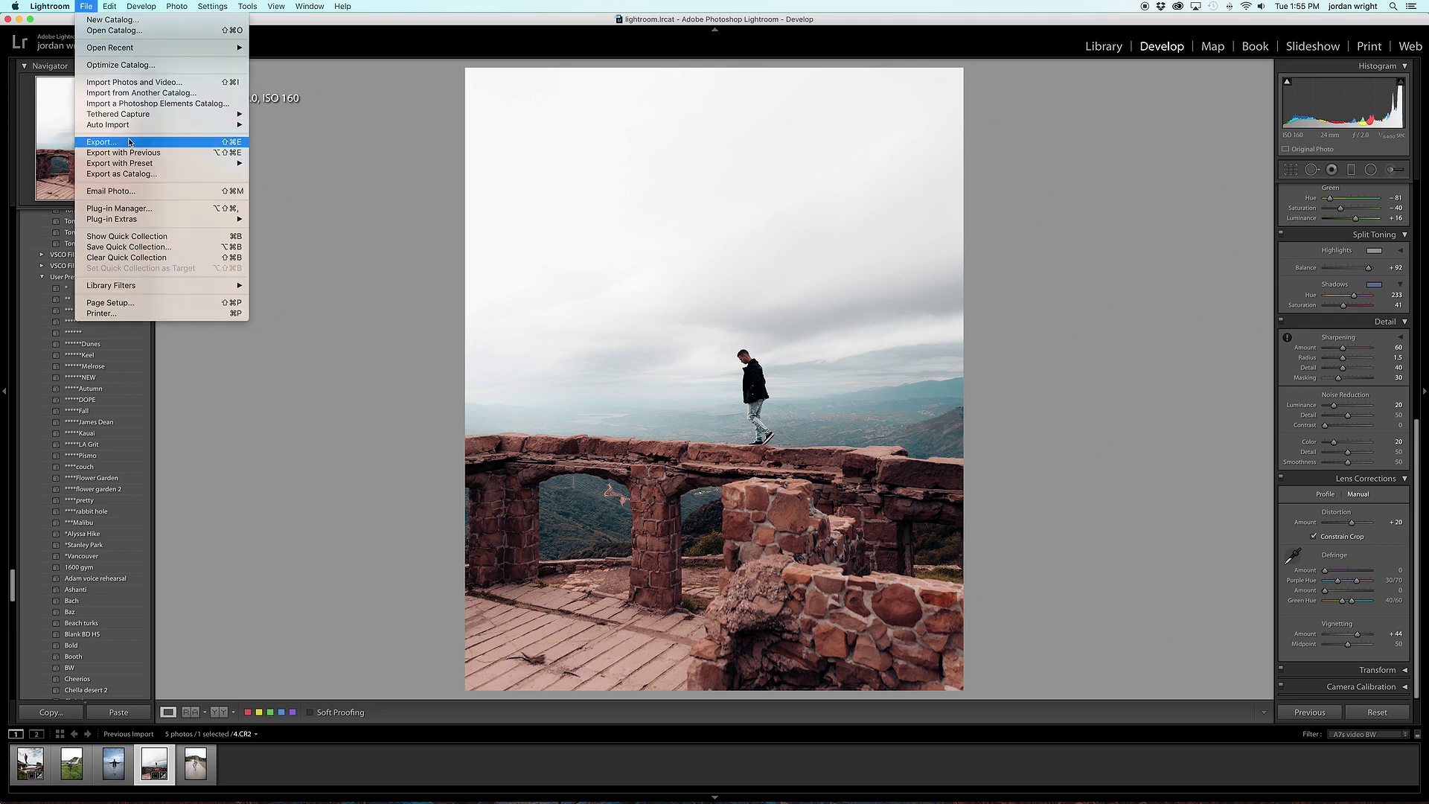
{"action": "left_click", "coordinate": [367, 151]}
{"action": "left_click", "coordinate": [88, 7]}
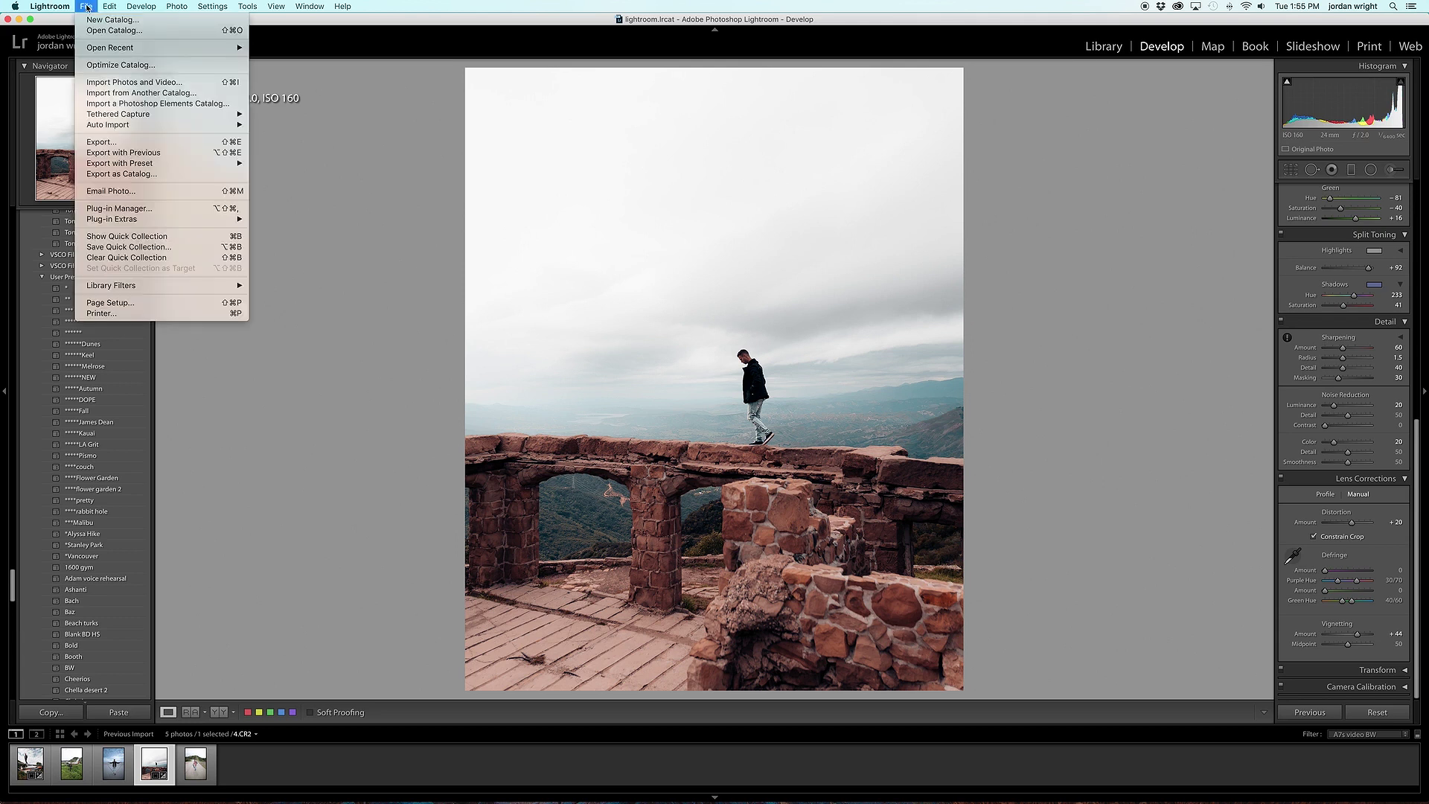
{"action": "left_click", "coordinate": [157, 157]}
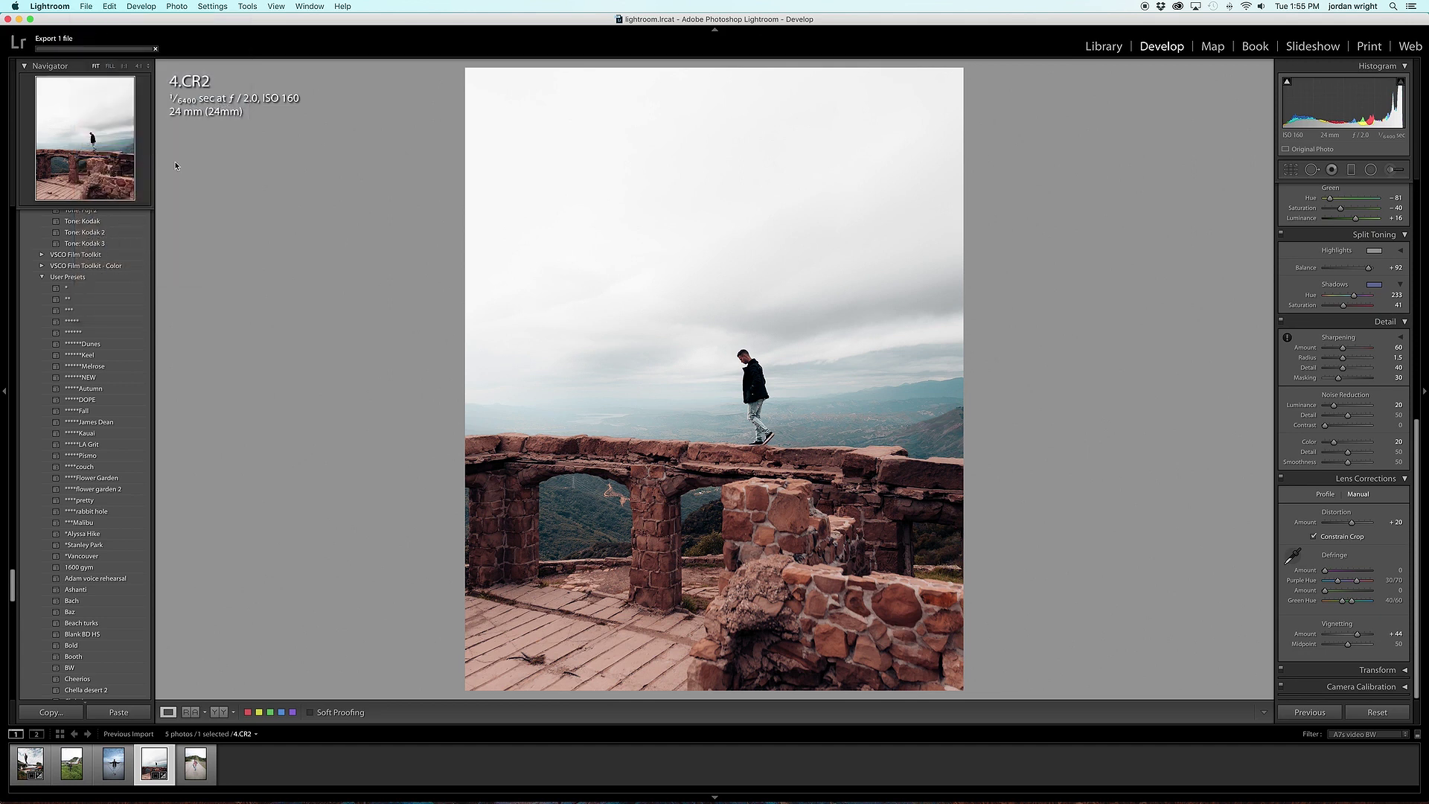